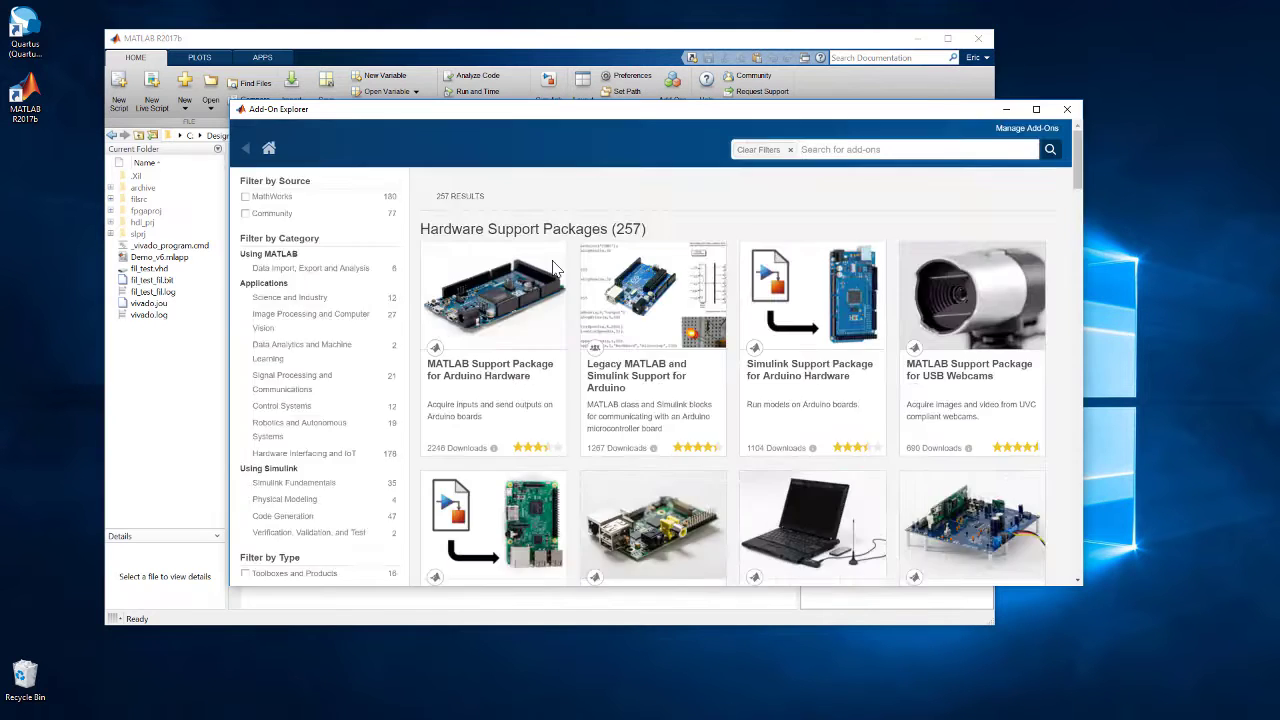
# Step: Filter the Add-On Explorer by vendor and open the HDL Coder Support Package for Intel SoC Devices
pyautogui.scroll(-5, 650, 360)
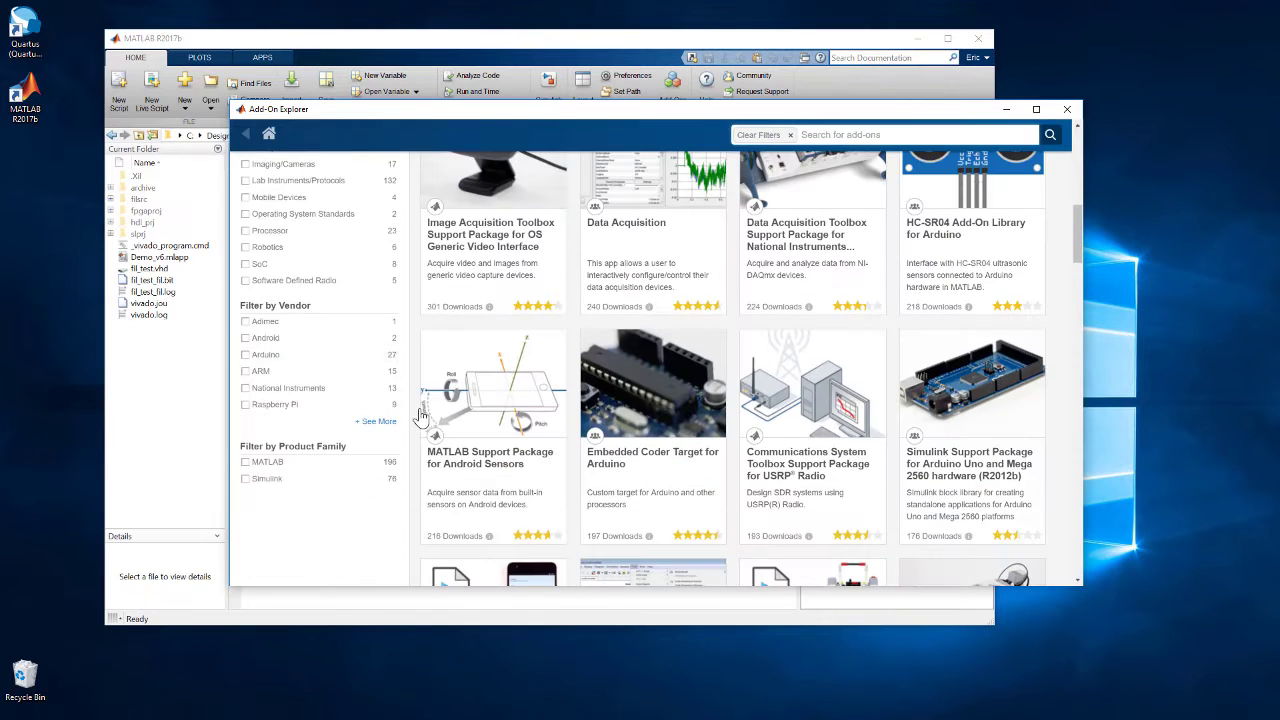
pyautogui.click(376, 421)
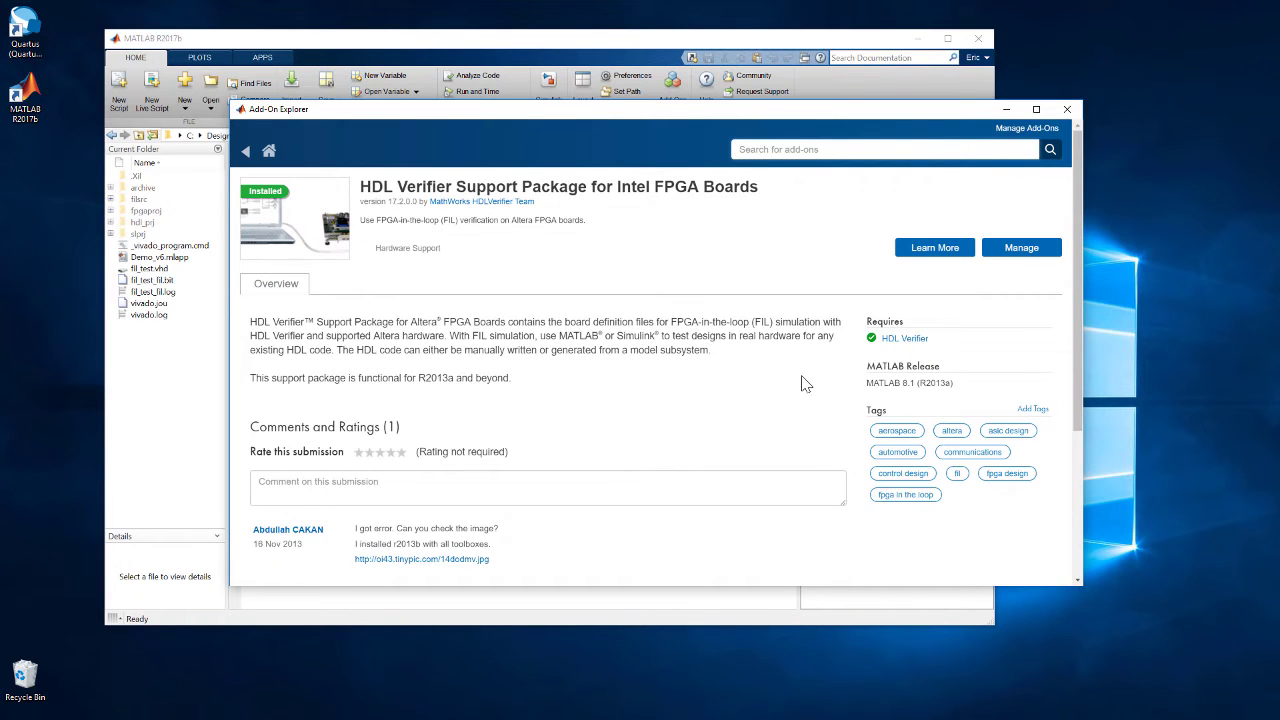
pyautogui.click(246, 150)
pyautogui.click(652, 368)
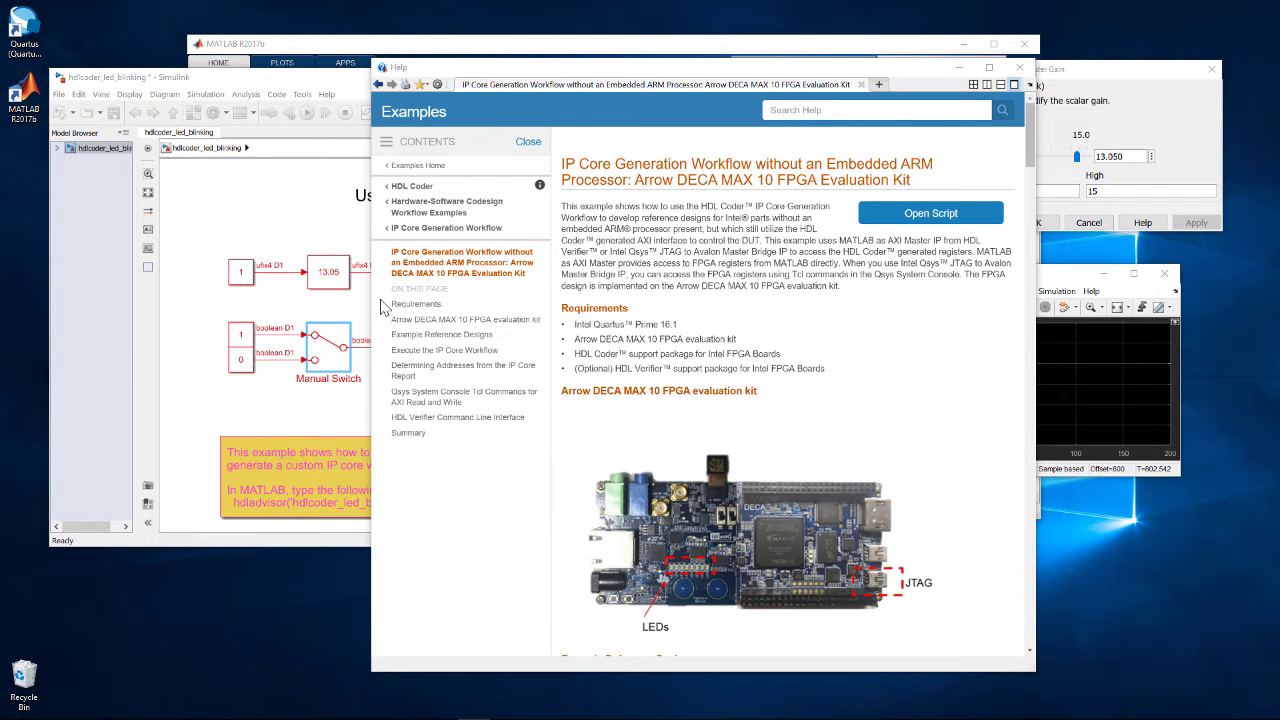
# Step: Jump to the Arrow DECA MAX 10 FPGA evaluation kit section of the help page
pyautogui.click(398, 321)
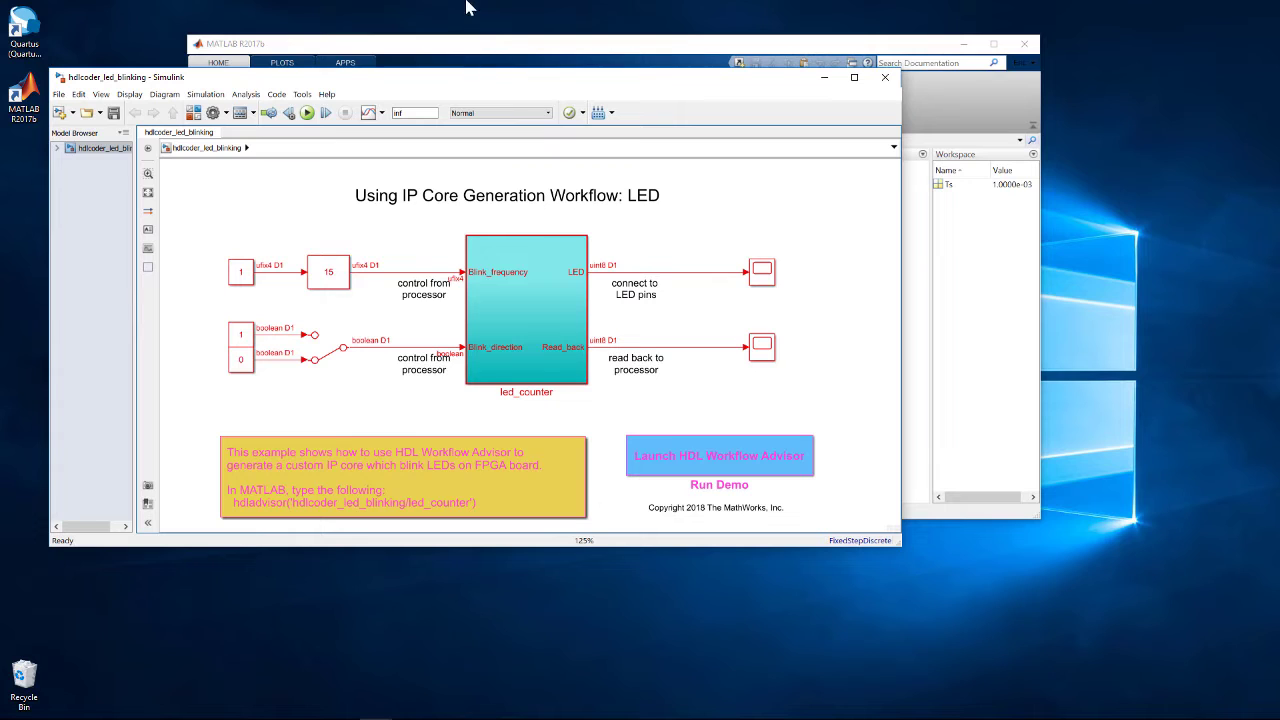
# Step: Open the Slider Gain parameters (15.0, range 0–15) and place the dialog beside the model
pyautogui.click(428, 290)
pyautogui.doubleClick(329, 275)
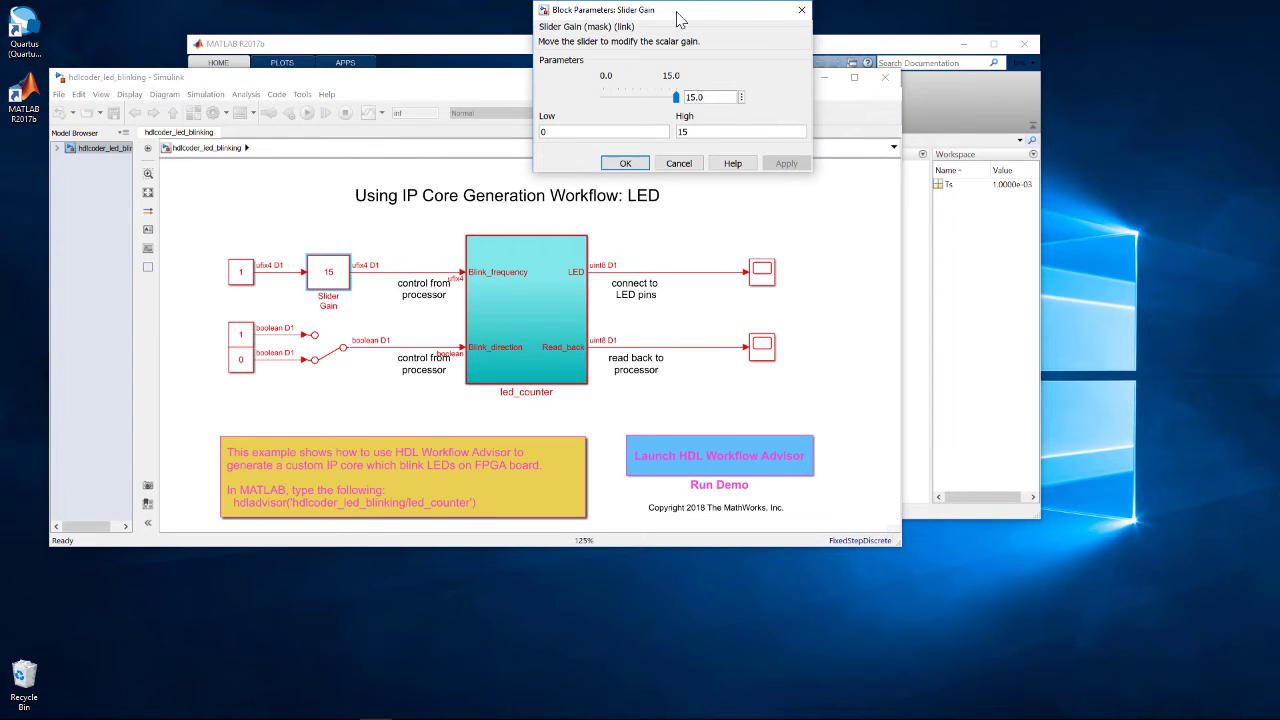
pyautogui.moveTo(700, 15); pyautogui.dragTo(1107, 75)
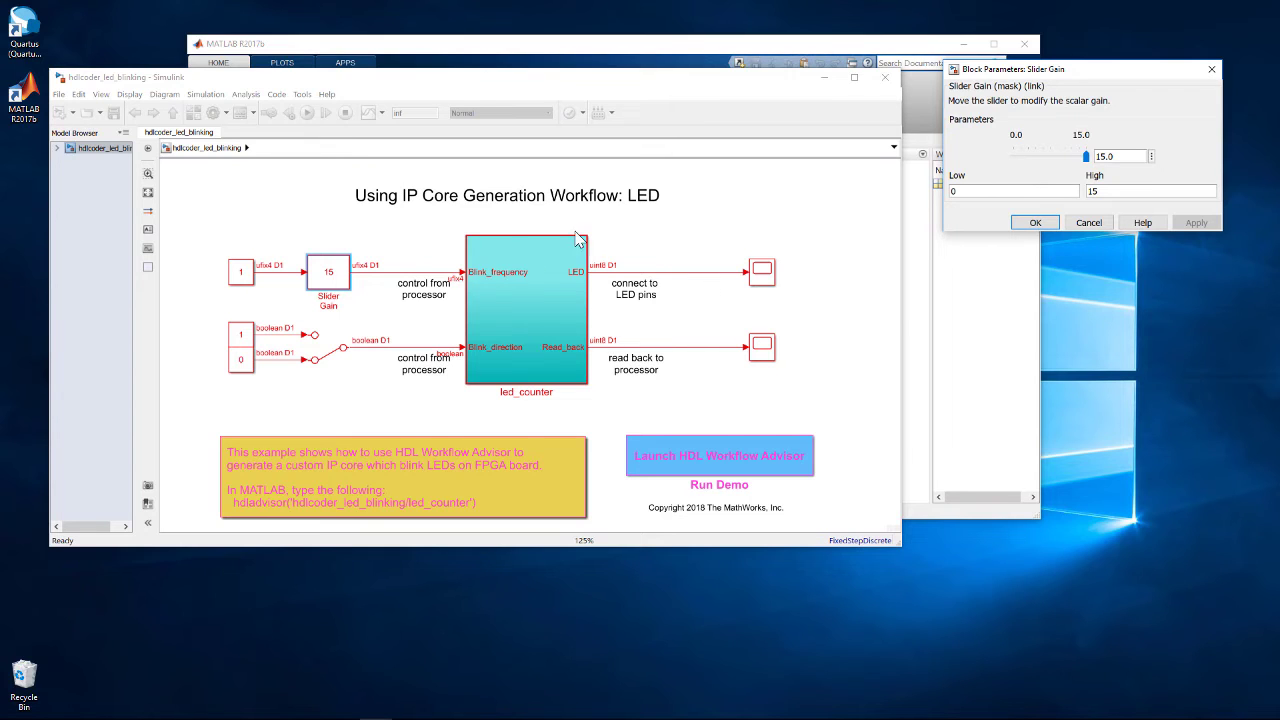
pyautogui.click(326, 360)
# Step: With the LED Scope open, simulate while lowering the gain to 13.05 and flipping the Manual Switch
pyautogui.doubleClick(762, 271)
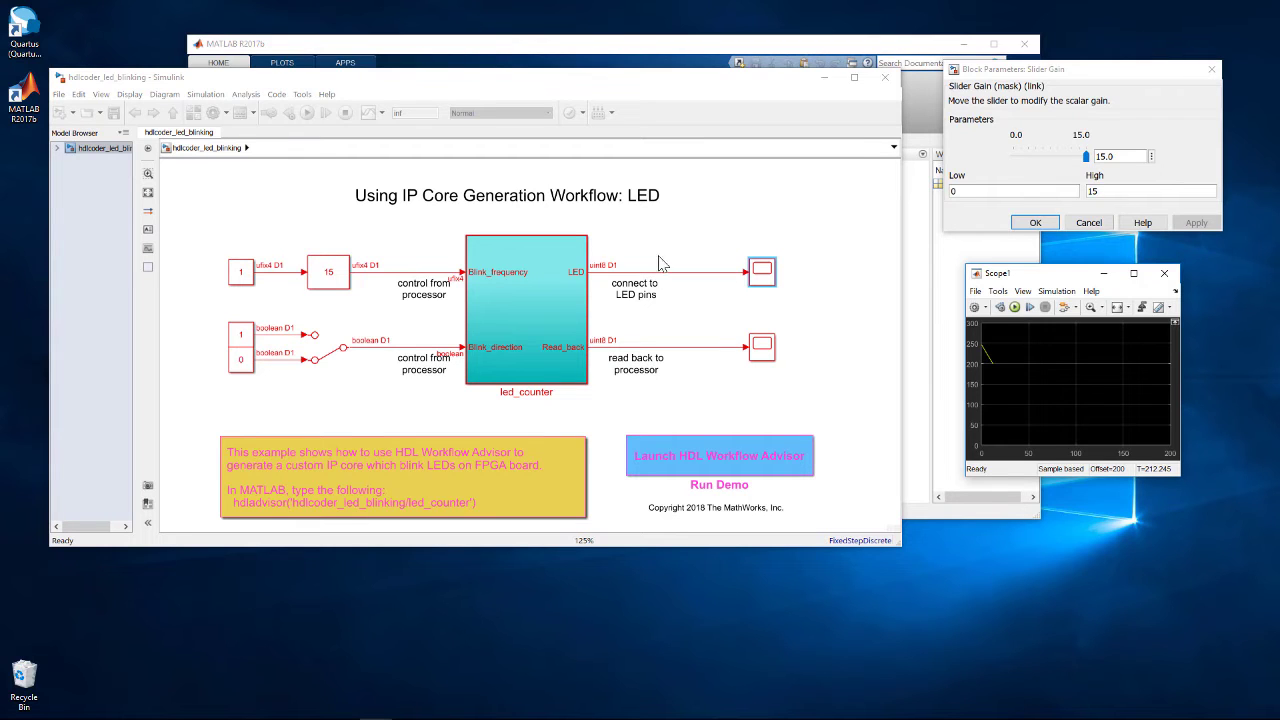
pyautogui.click(273, 206)
pyautogui.click(307, 112)
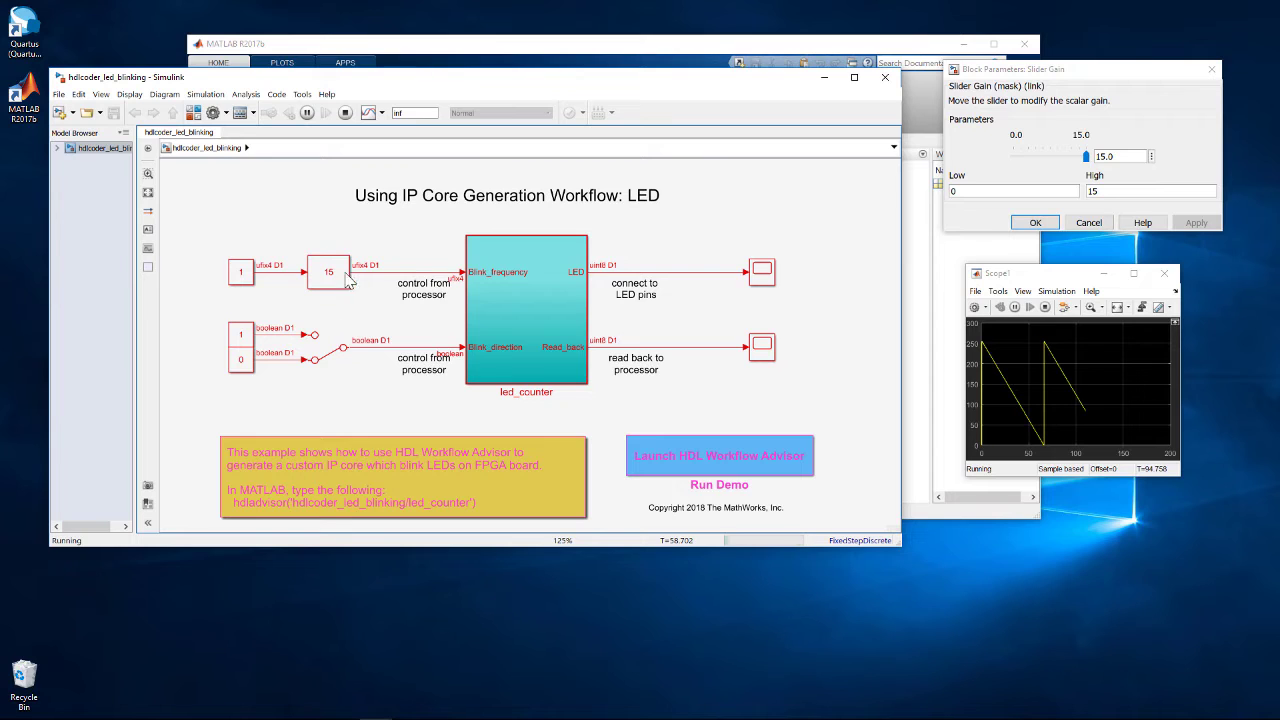
pyautogui.click(1083, 158)
pyautogui.moveTo(1083, 163); pyautogui.dragTo(1076, 158)
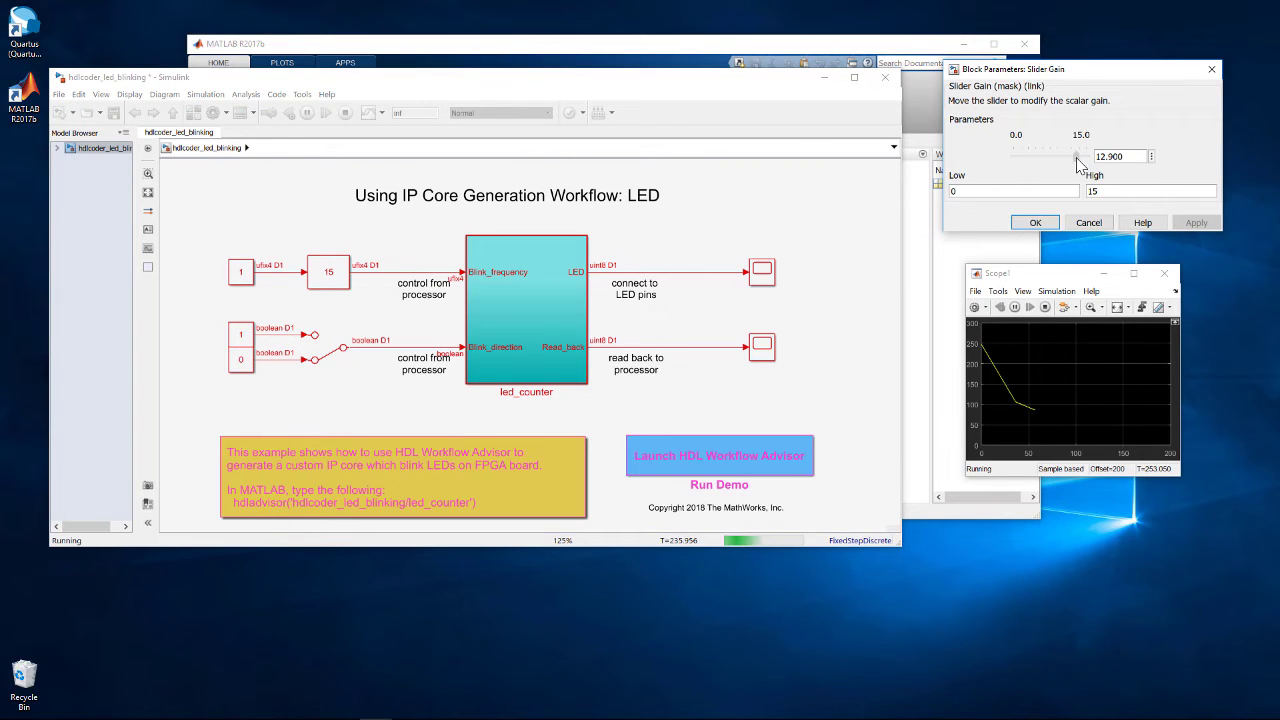
pyautogui.doubleClick(328, 346)
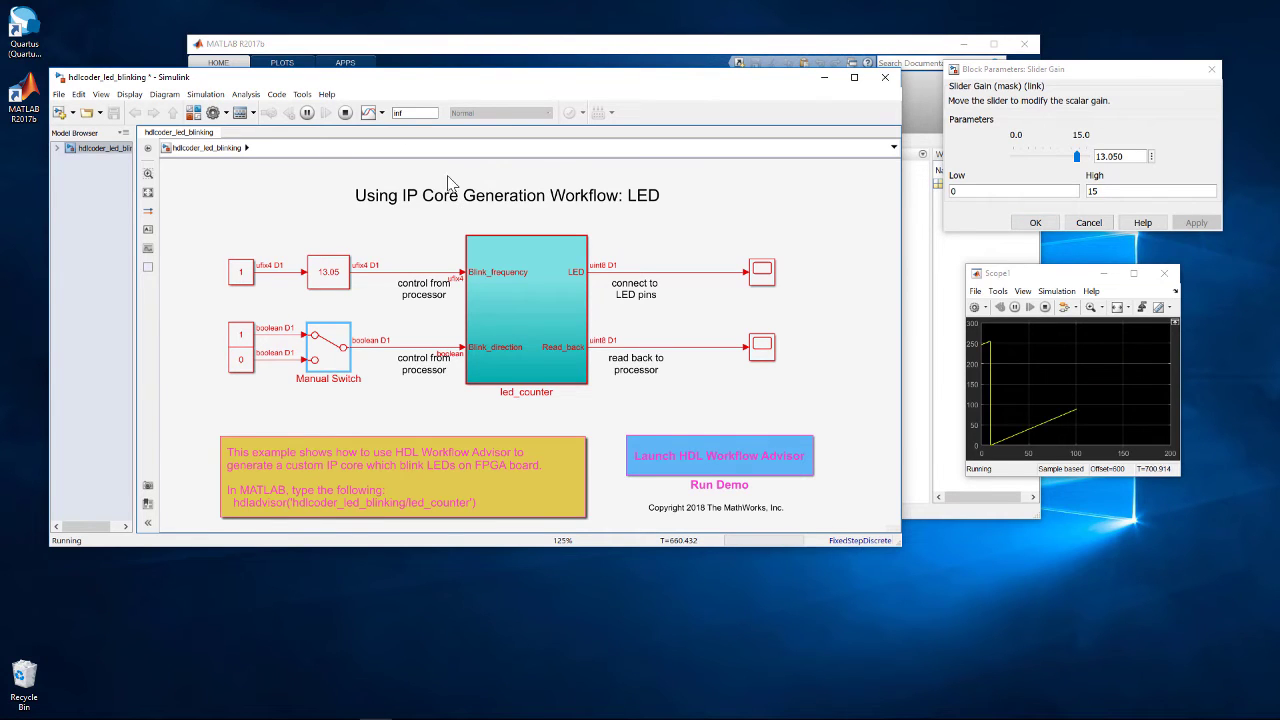
pyautogui.click(345, 112)
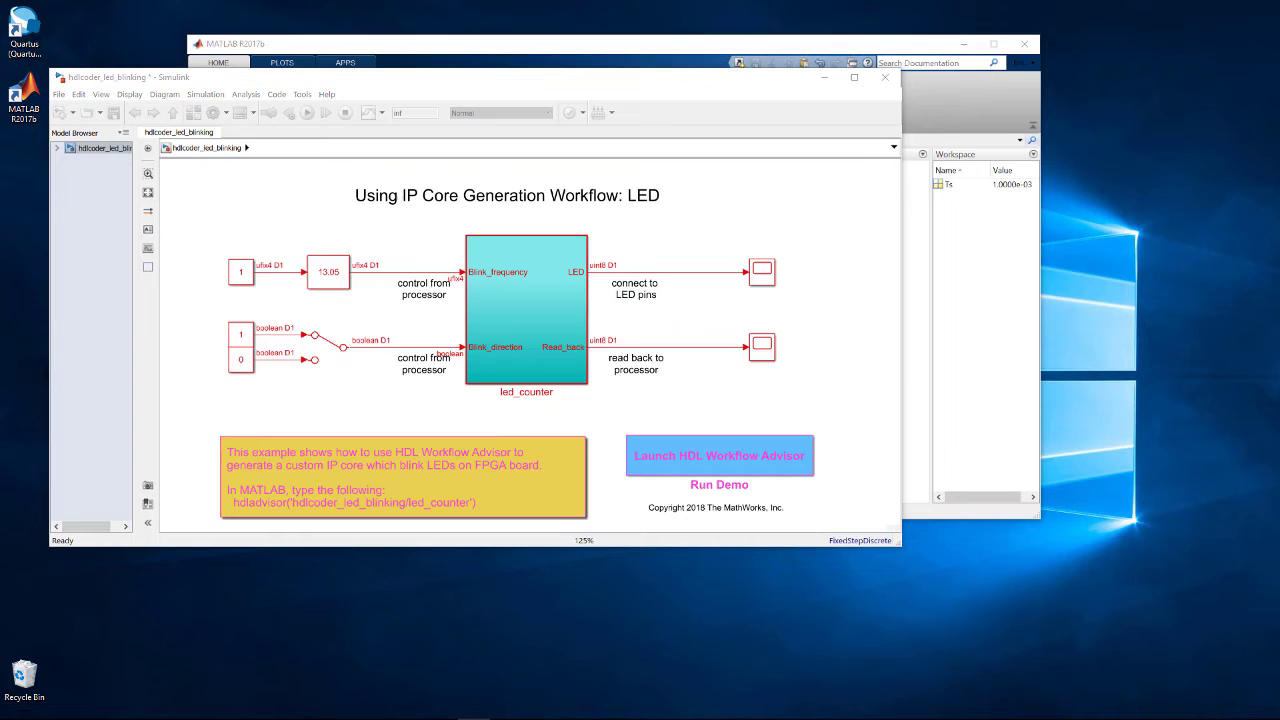
# Step: Add the hdlcoderdemos customboards DECA folder to the MATLAB path and start the hdlsetuptoolpath call
pyautogui.hotkey('alt', 'Tab')
pyautogui.write('addpath(fullfile(matlabroot')
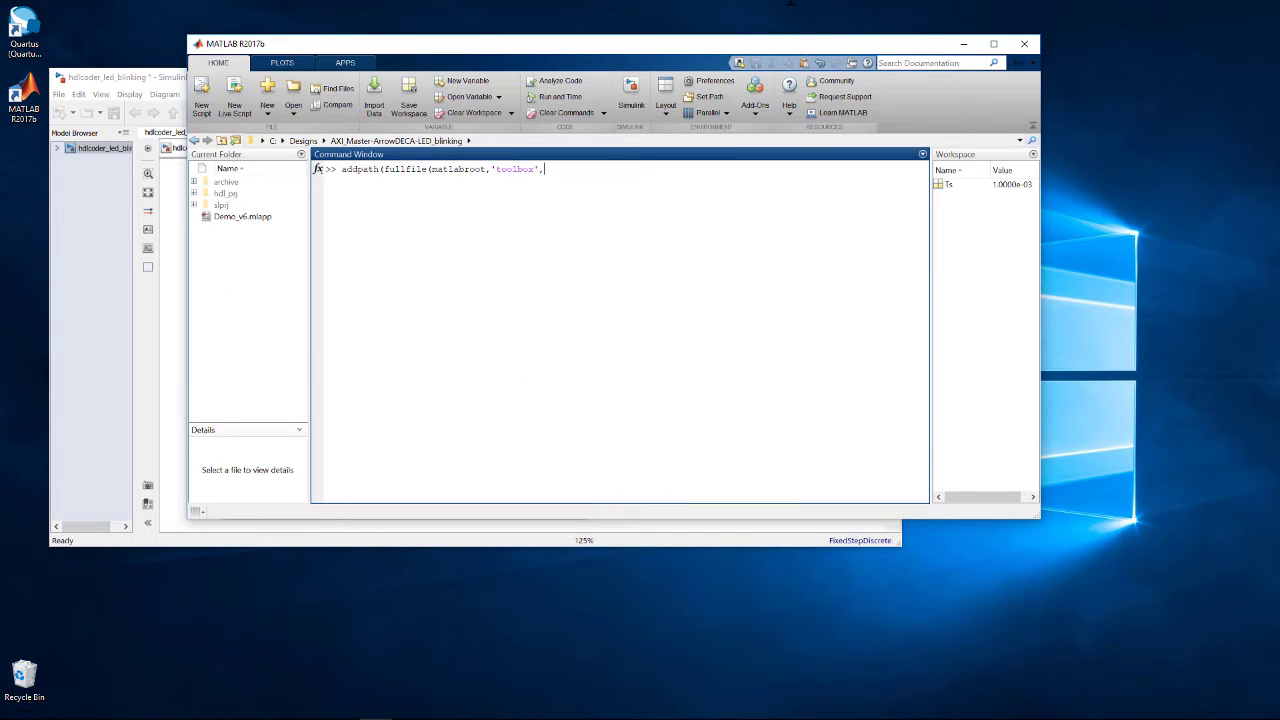
pyautogui.write(",'toolbox','hdlcoder','hdlcoderdemos','customboards','DECA'));")
pyautogui.press('Return')
pyautogui.write("hdlsetuptoolpath('ToolNam")
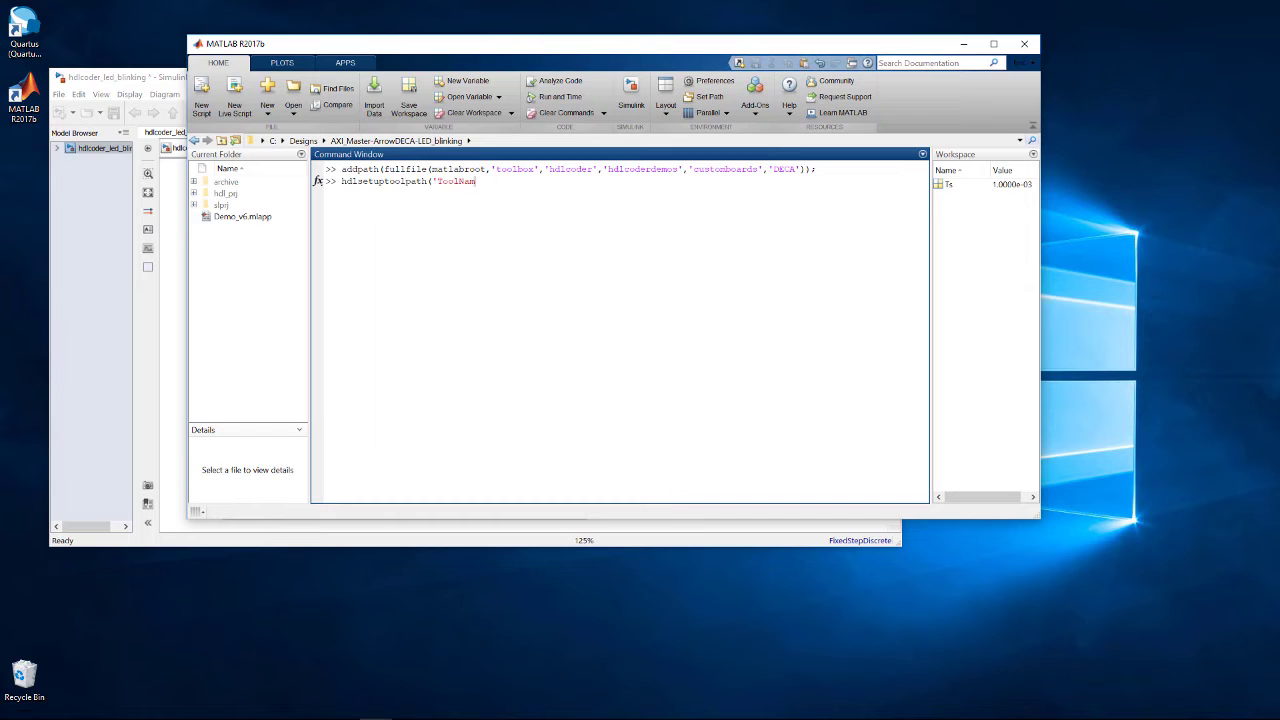
pyautogui.write("oolPath','")
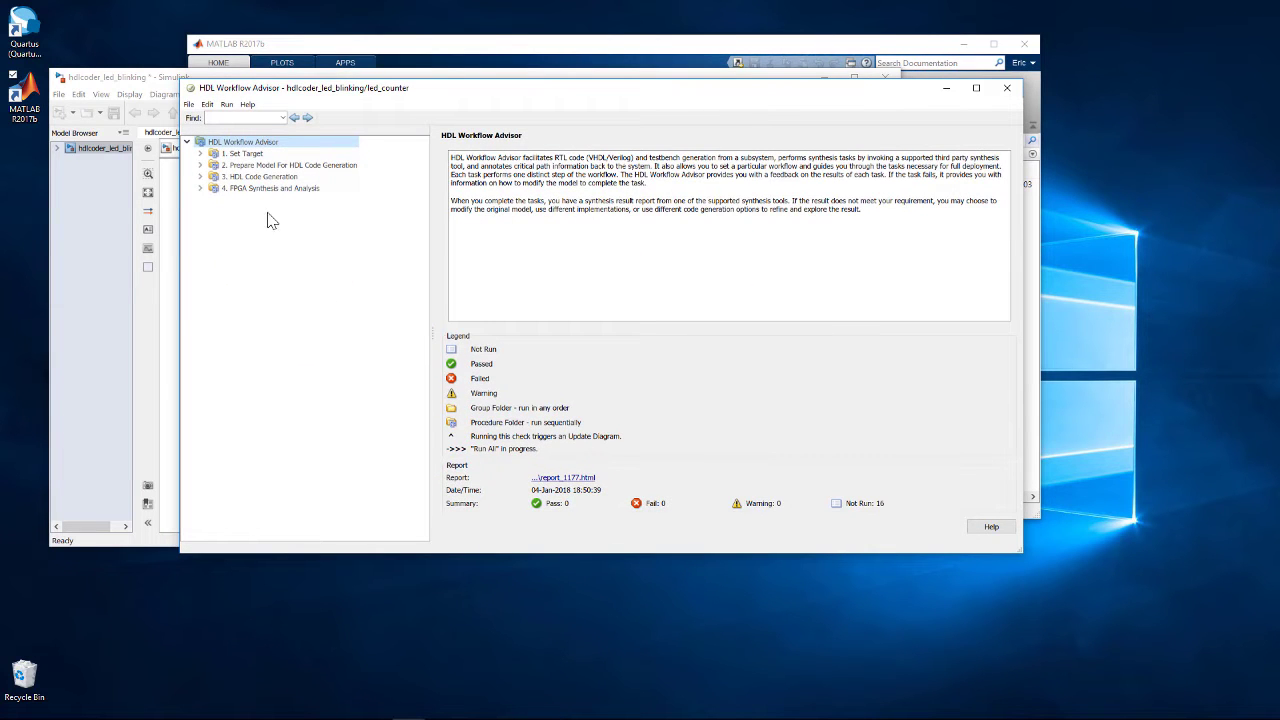
# Step: Set the target workflow to IP Core Generation on the Arrow DECA MAX 10 kit and run it
pyautogui.click(200, 153)
pyautogui.click(303, 165)
pyautogui.click(580, 188)
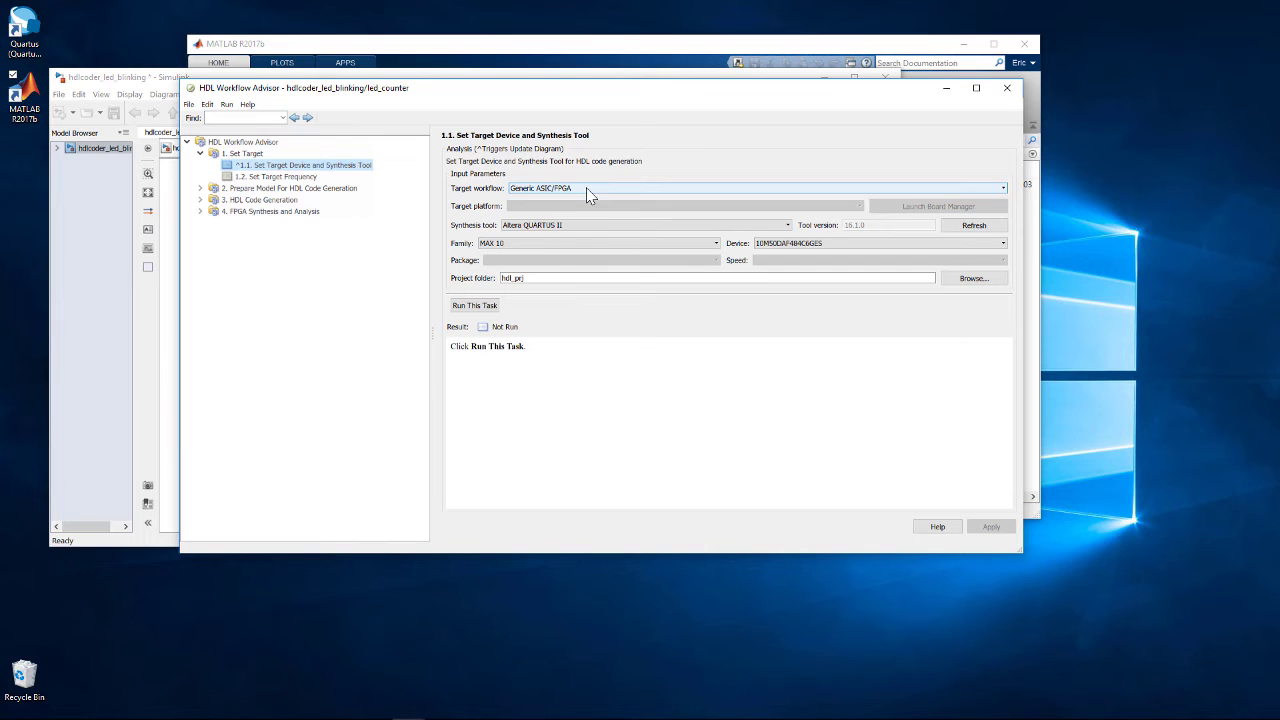
pyautogui.click(586, 208)
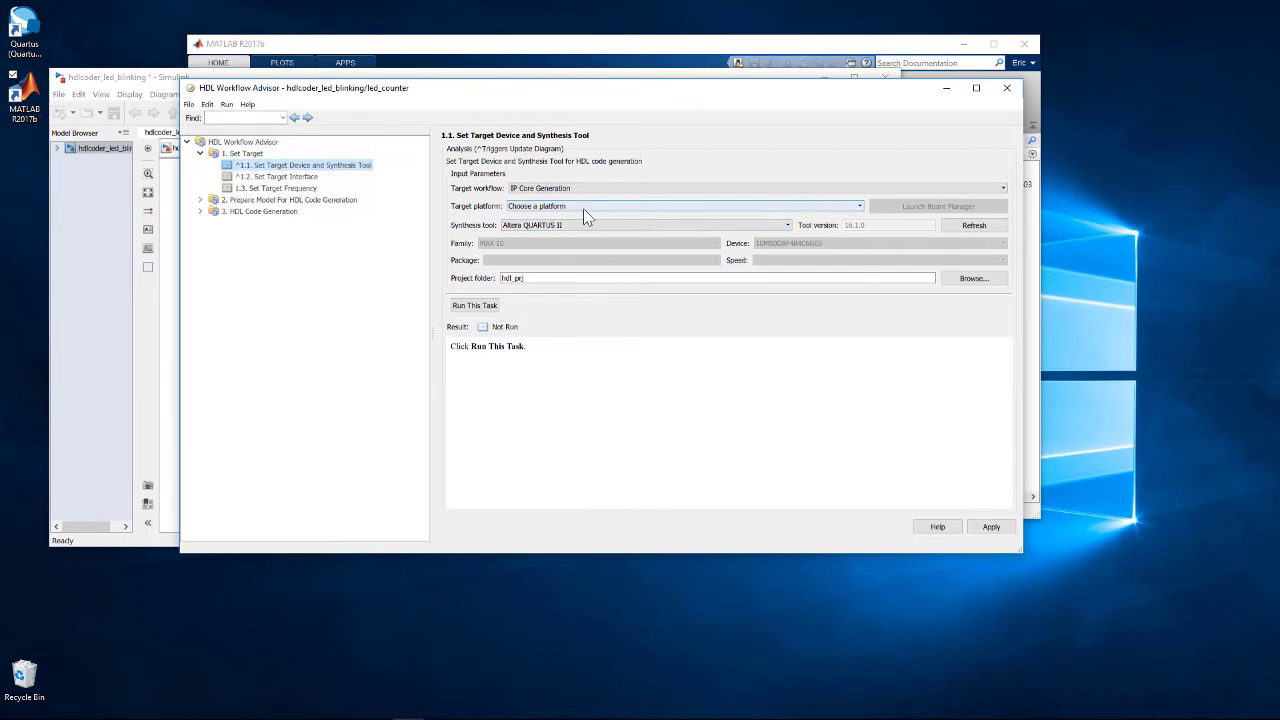
pyautogui.click(586, 206)
pyautogui.click(586, 241)
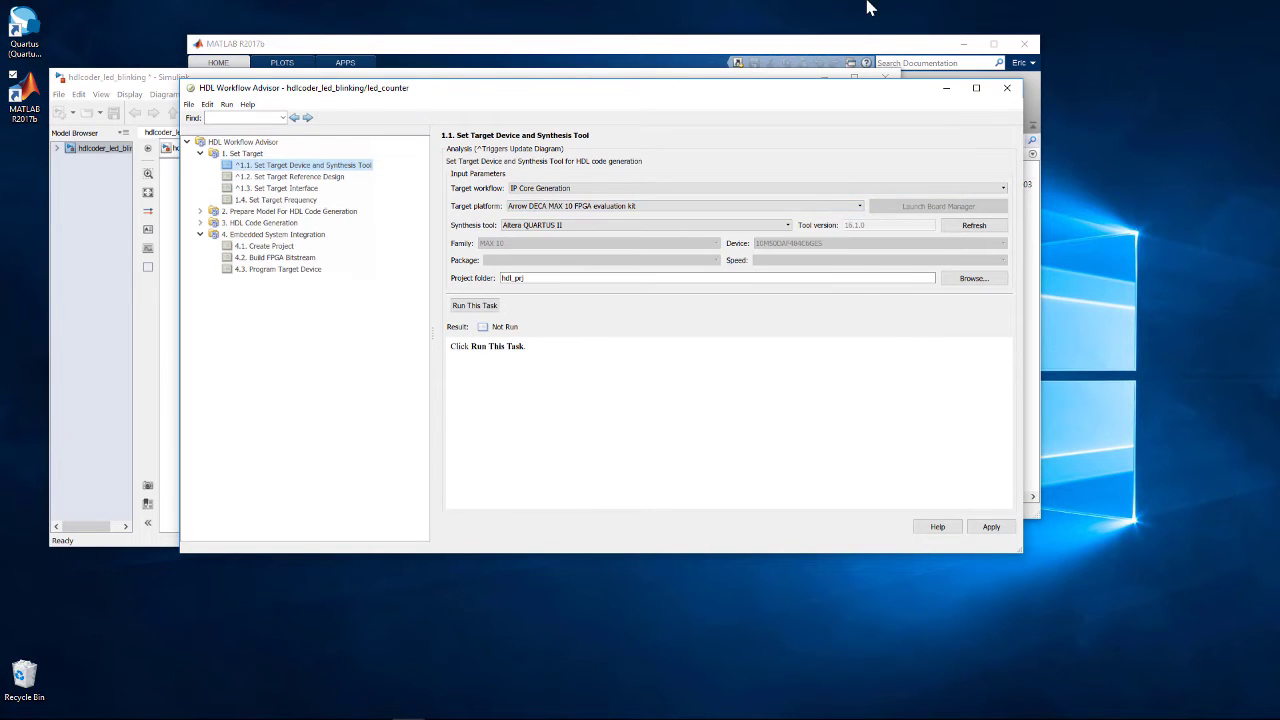
pyautogui.click(489, 307)
# Step: Select the MATLAB as AXI Master reference design and run its task
pyautogui.click(300, 176)
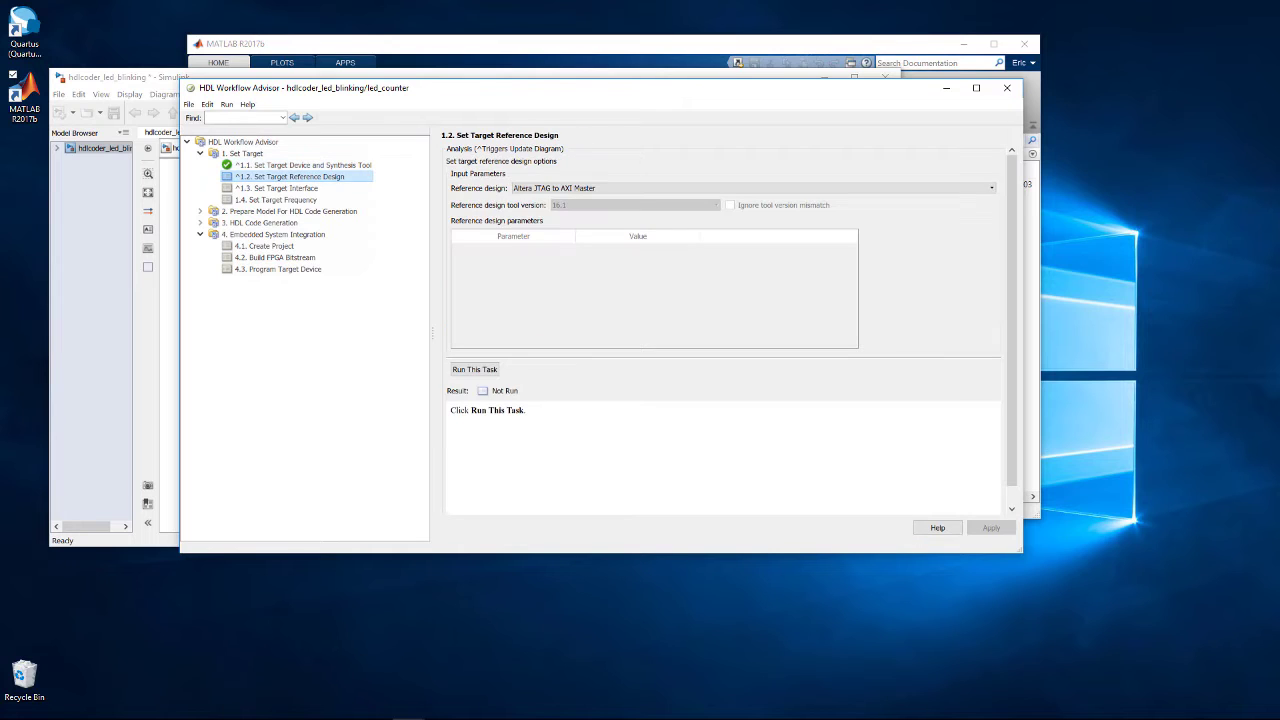
pyautogui.click(562, 188)
pyautogui.click(550, 214)
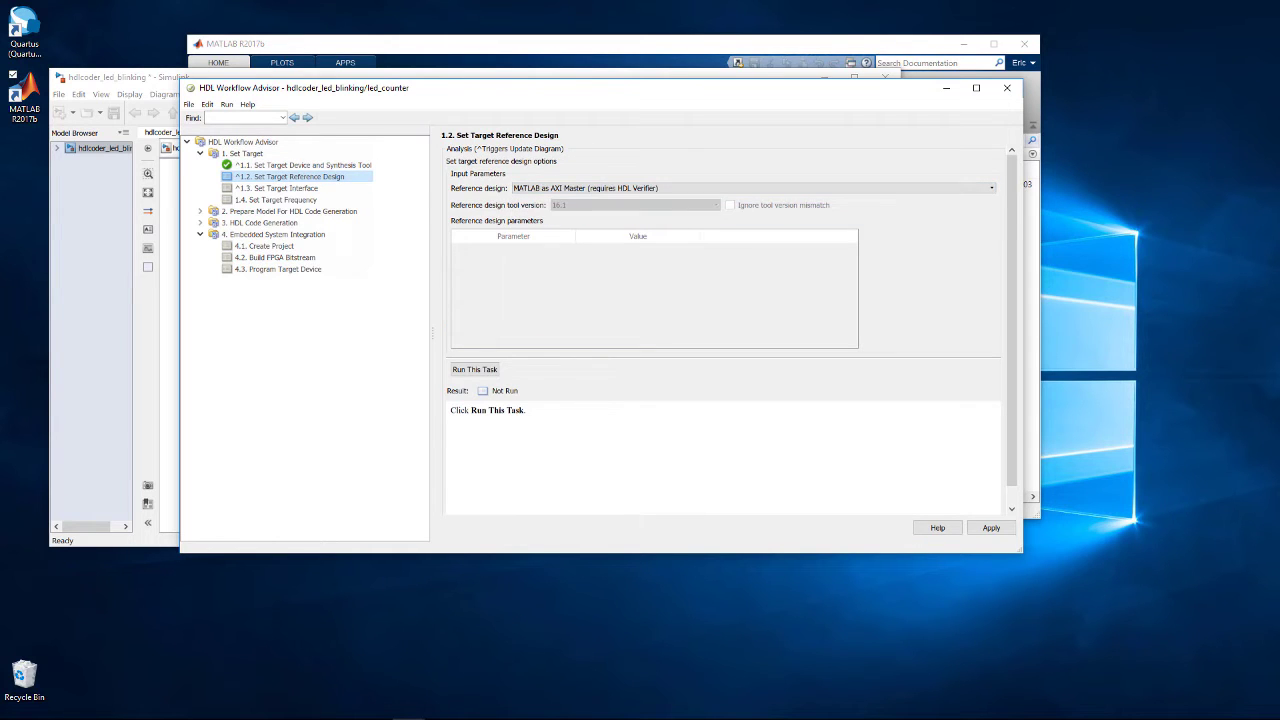
pyautogui.click(489, 369)
# Step: Map Blink_frequency, Blink_direction and Read_back to JTAG AXI4 and LED to general-purpose LEDs, then run
pyautogui.click(280, 188)
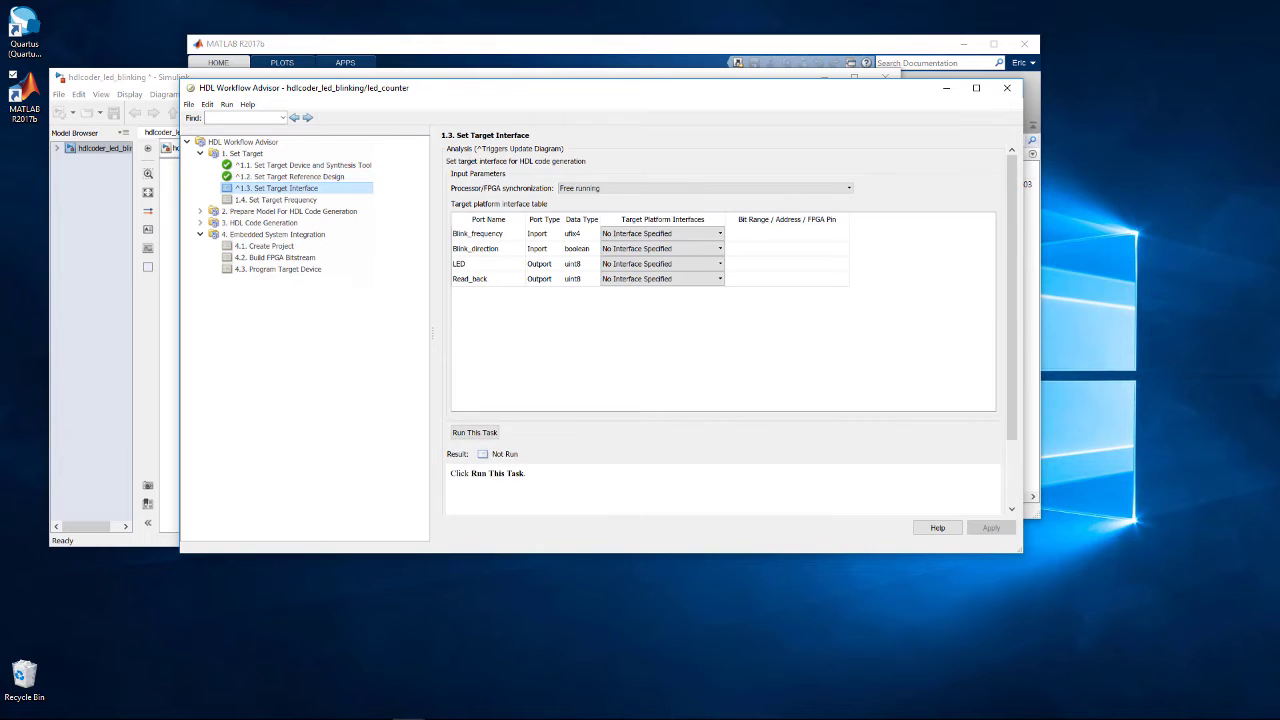
pyautogui.click(719, 234)
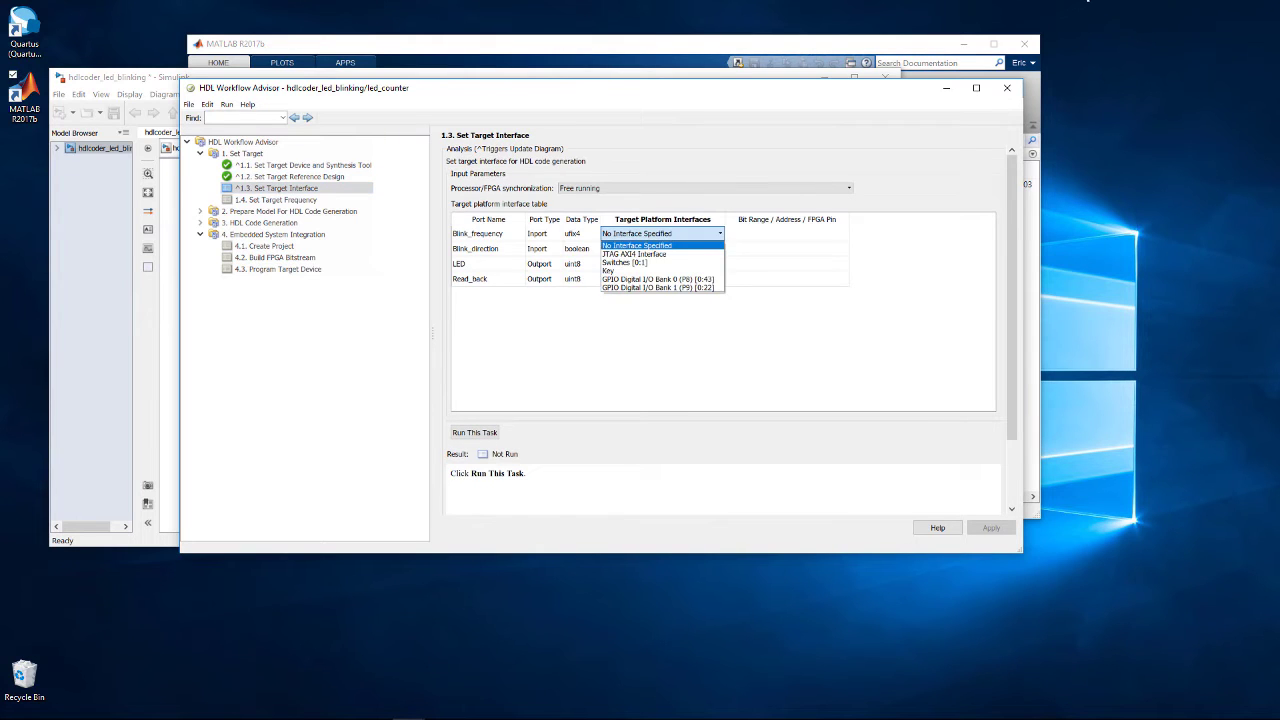
pyautogui.click(690, 255)
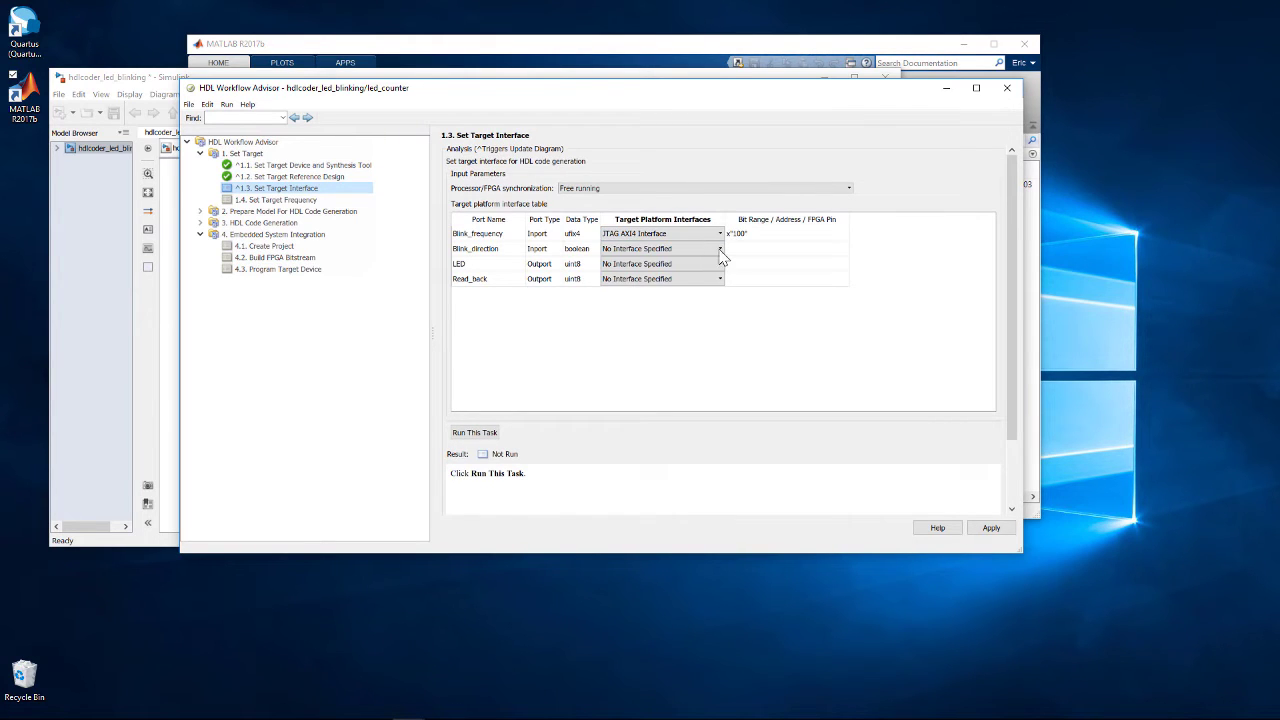
pyautogui.click(719, 248)
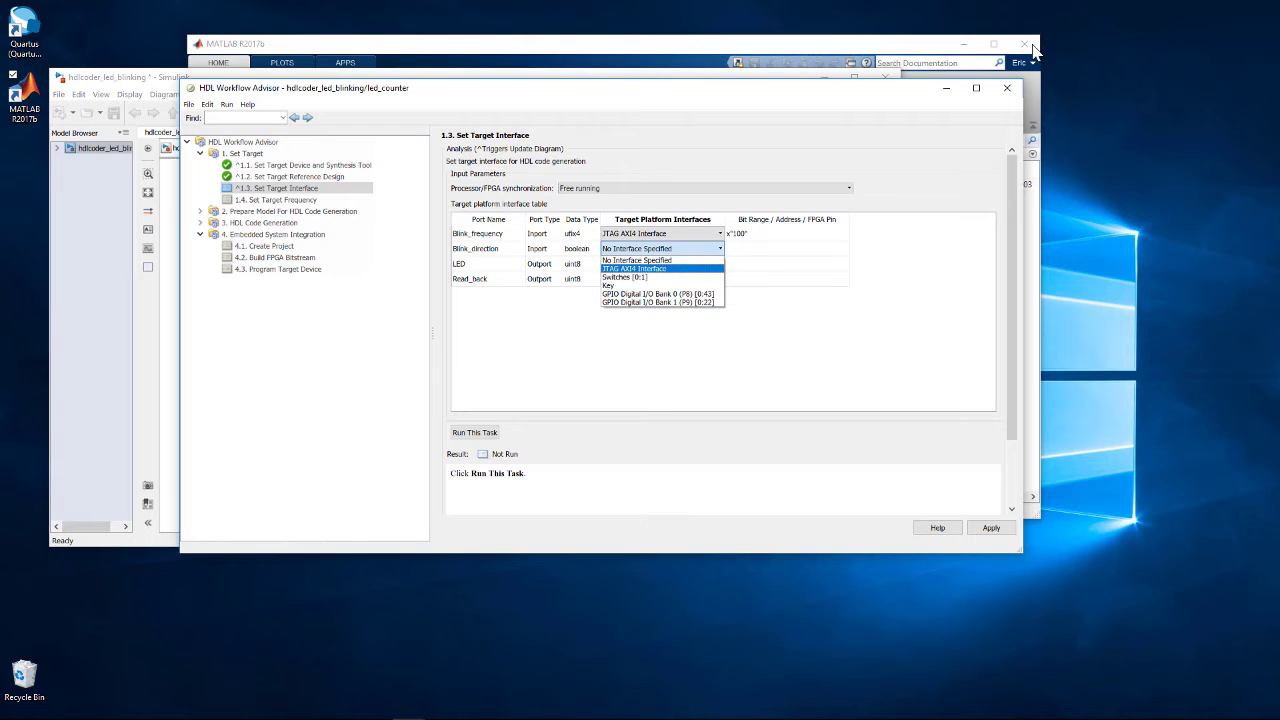
pyautogui.click(690, 276)
pyautogui.click(719, 265)
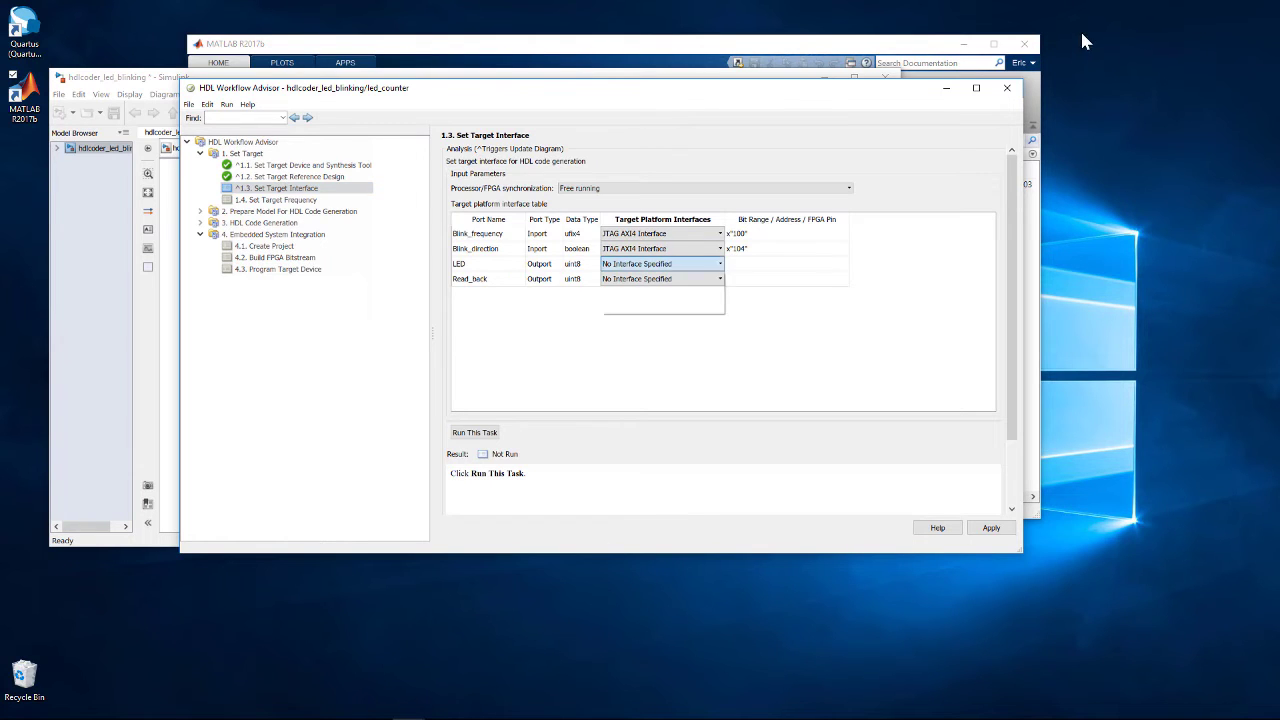
pyautogui.click(700, 293)
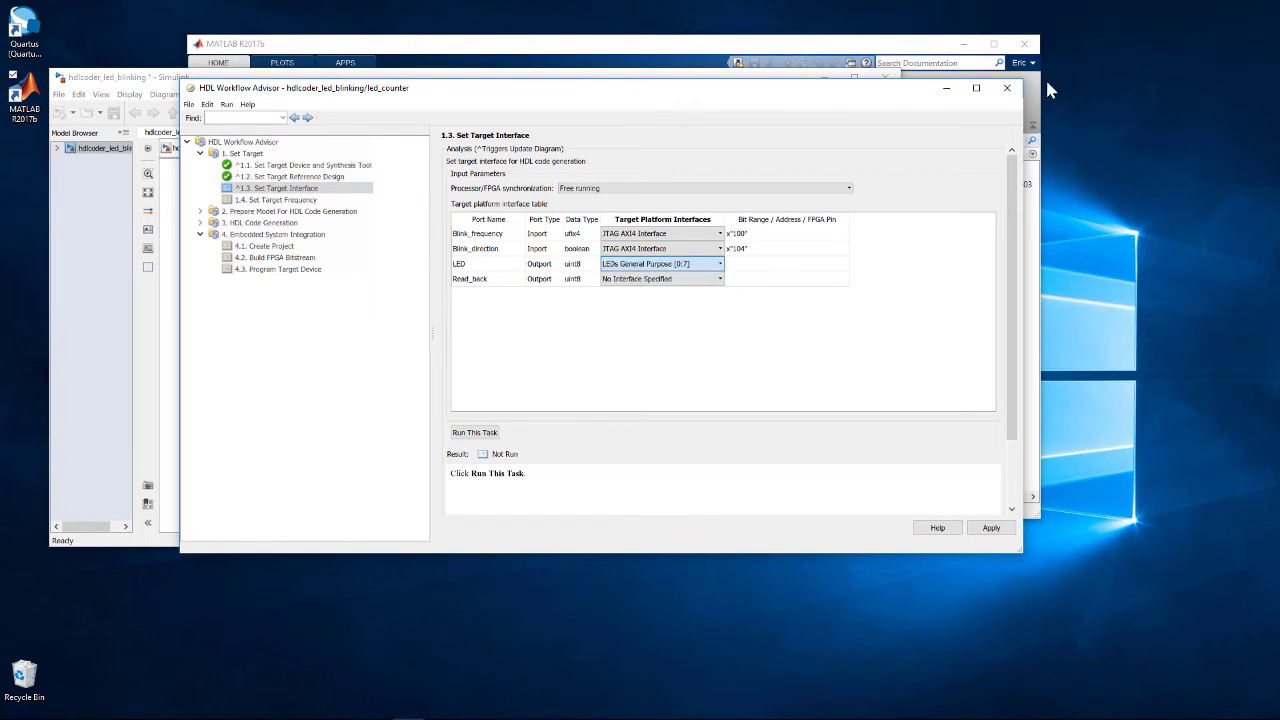
pyautogui.click(719, 279)
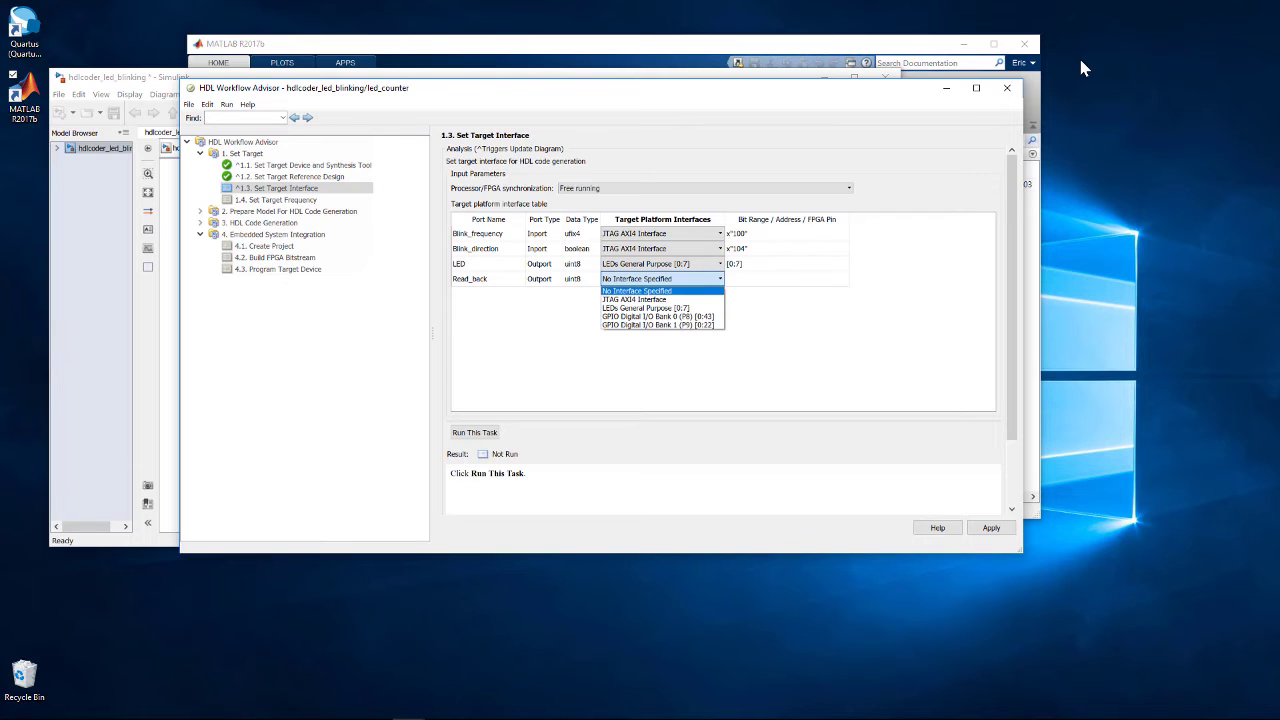
pyautogui.click(700, 298)
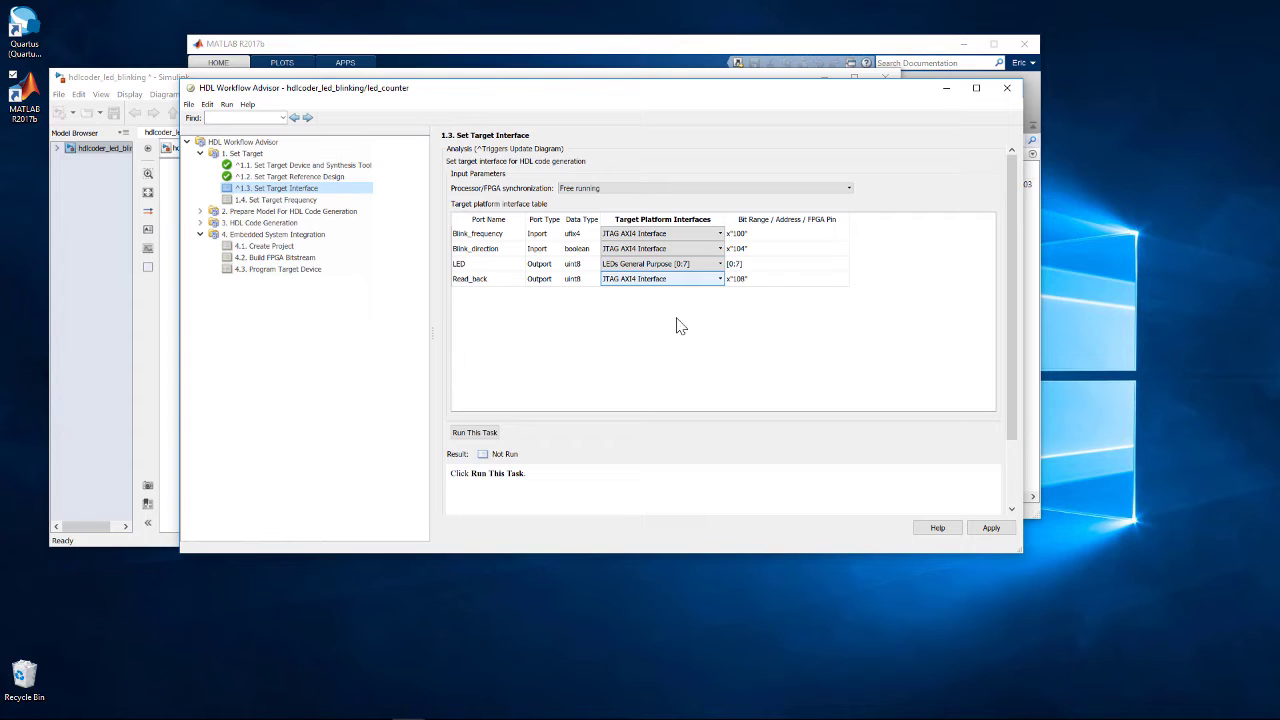
pyautogui.click(478, 432)
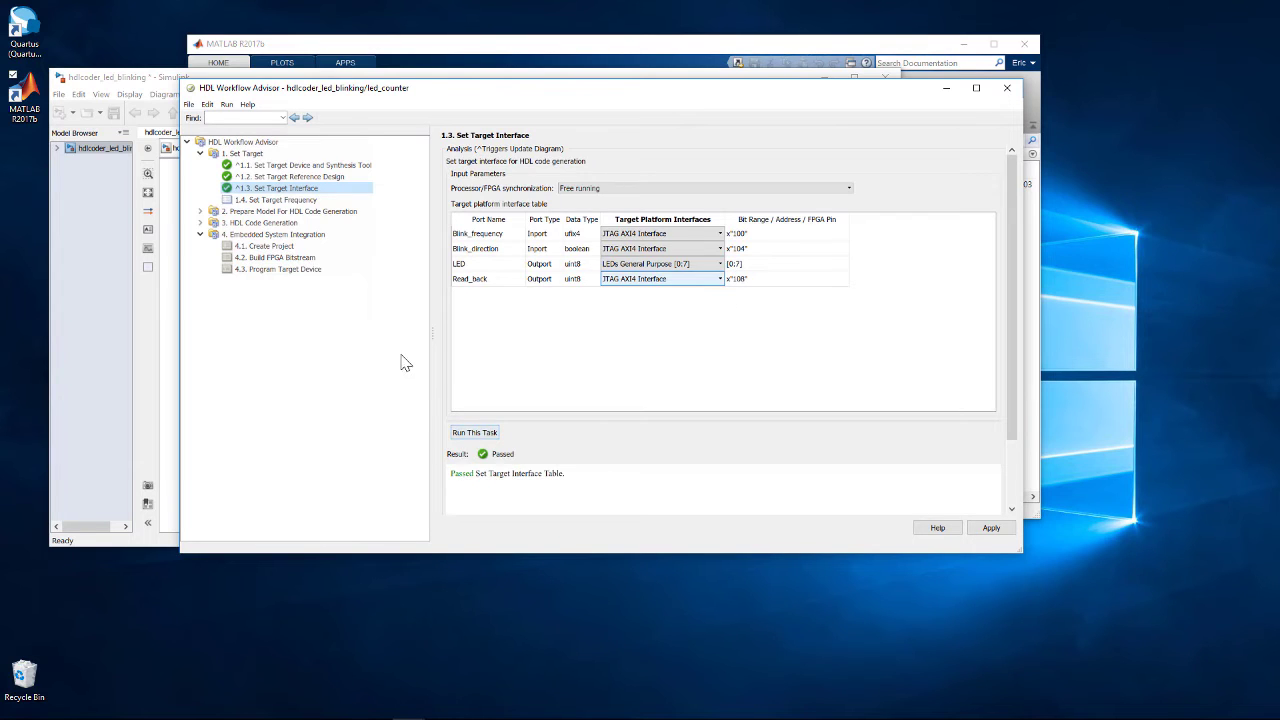
# Step: Run HDL code generation through task 3.2 to produce the led_count_ip core and review its report
pyautogui.click(201, 223)
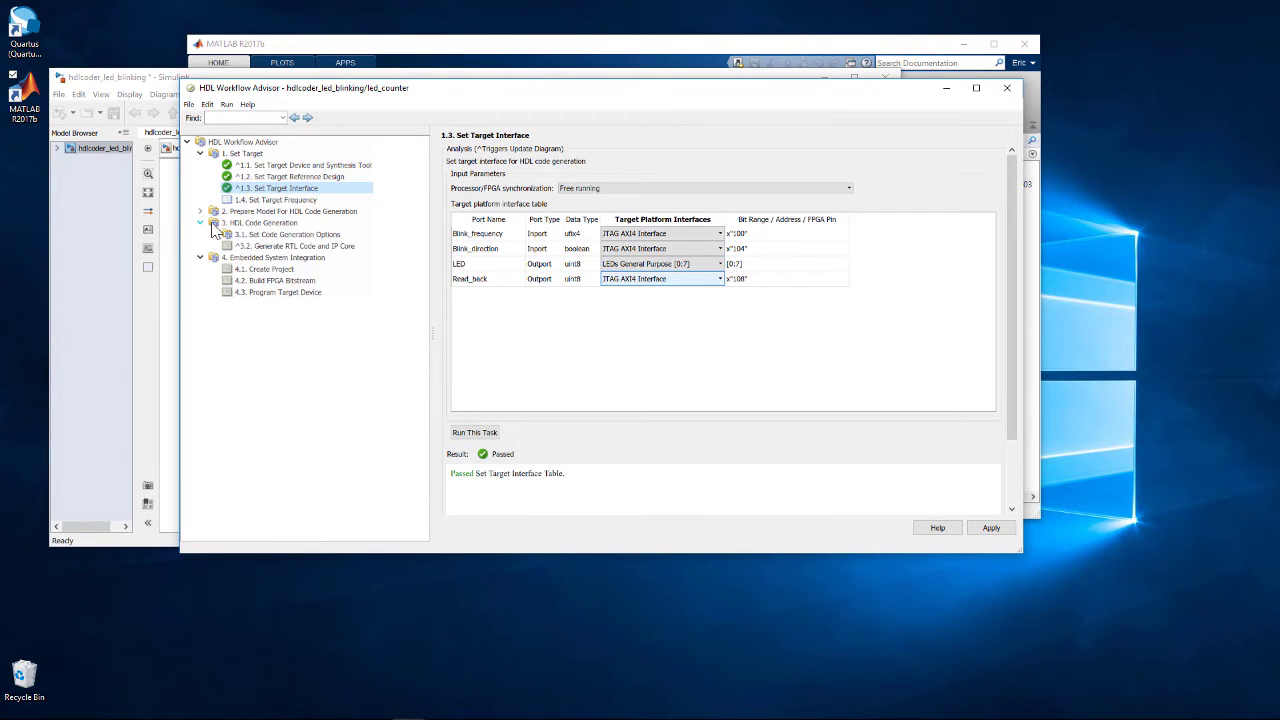
pyautogui.rightClick(268, 246)
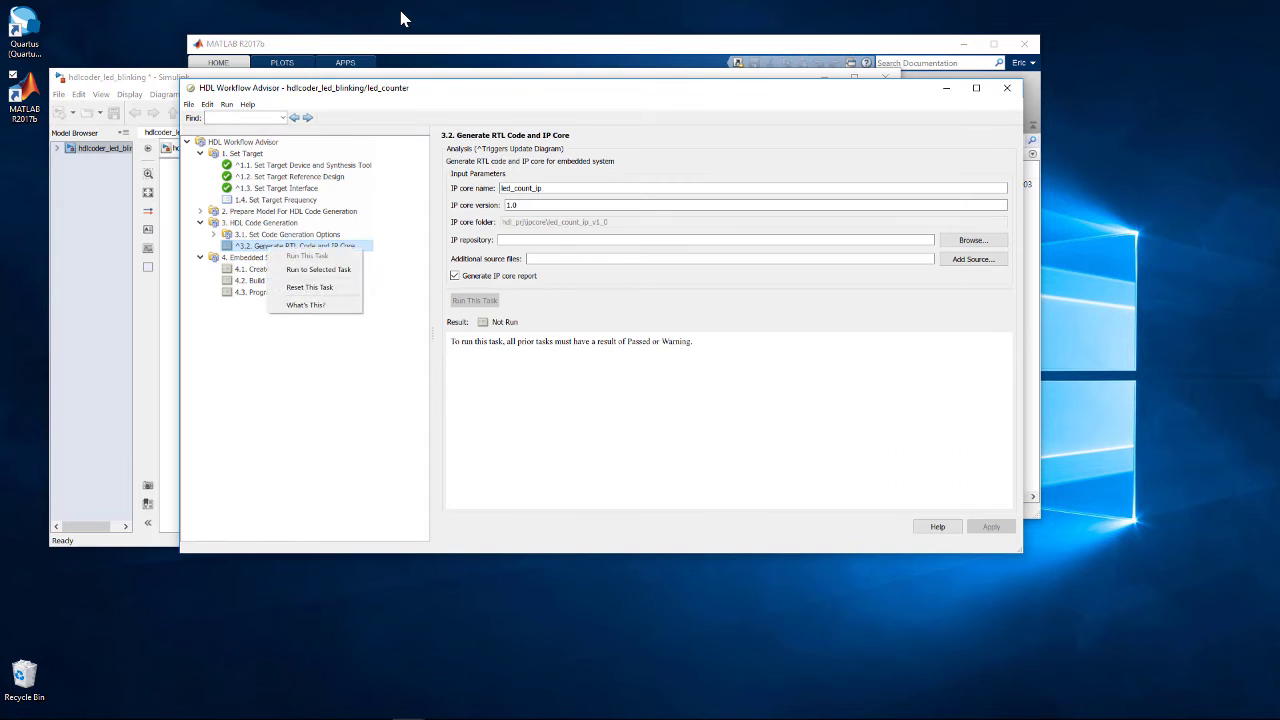
pyautogui.click(312, 270)
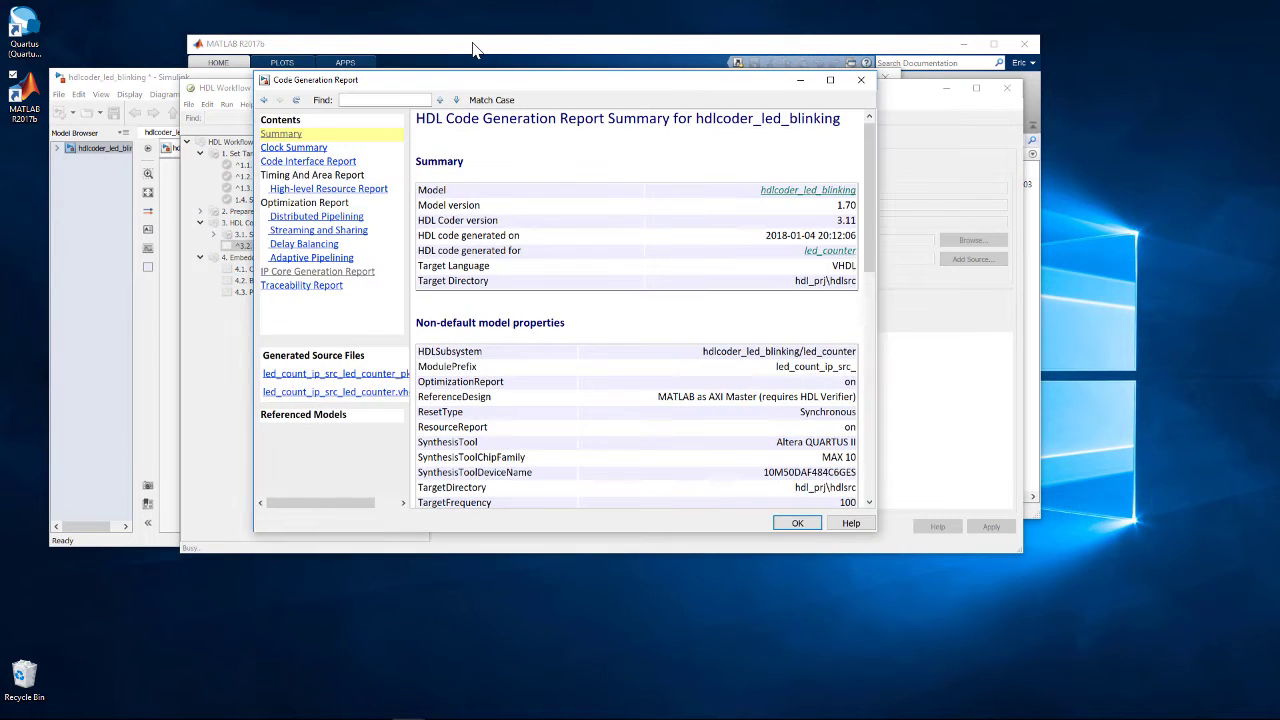
pyautogui.click(312, 272)
pyautogui.scroll(-5, 463, 180)
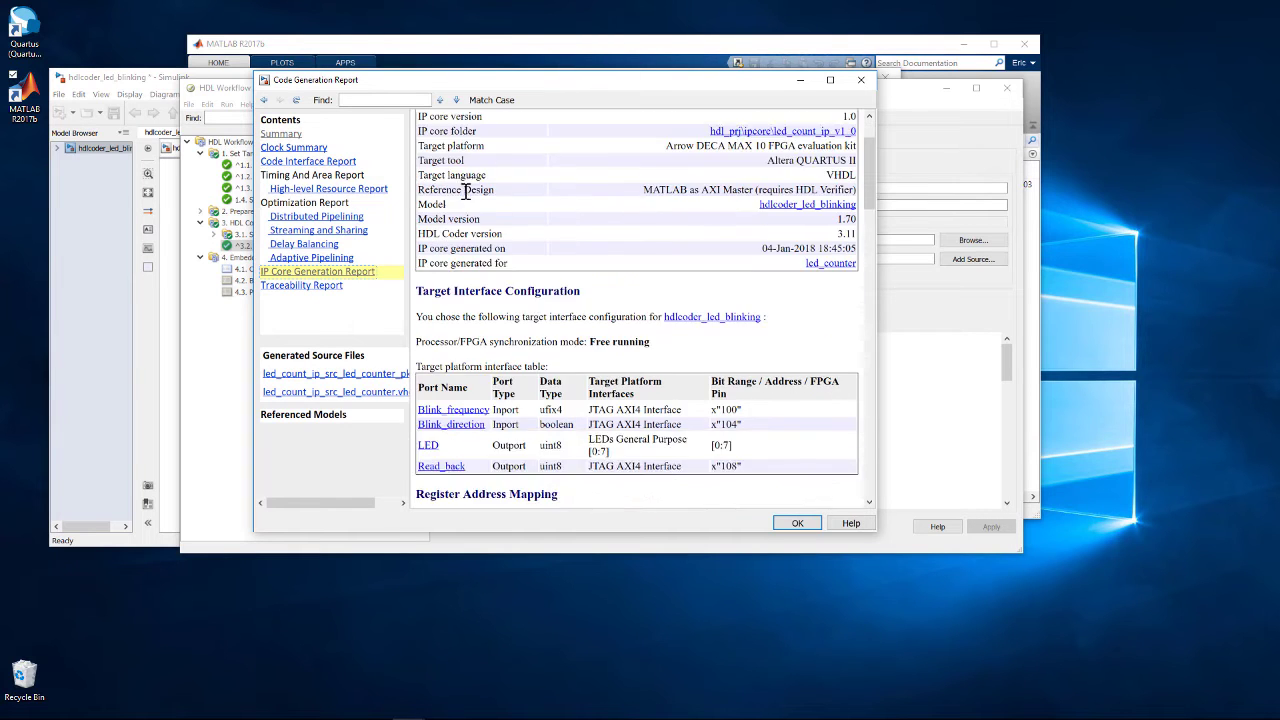
pyautogui.scroll(-3, 460, 205)
pyautogui.scroll(1, 455, 203)
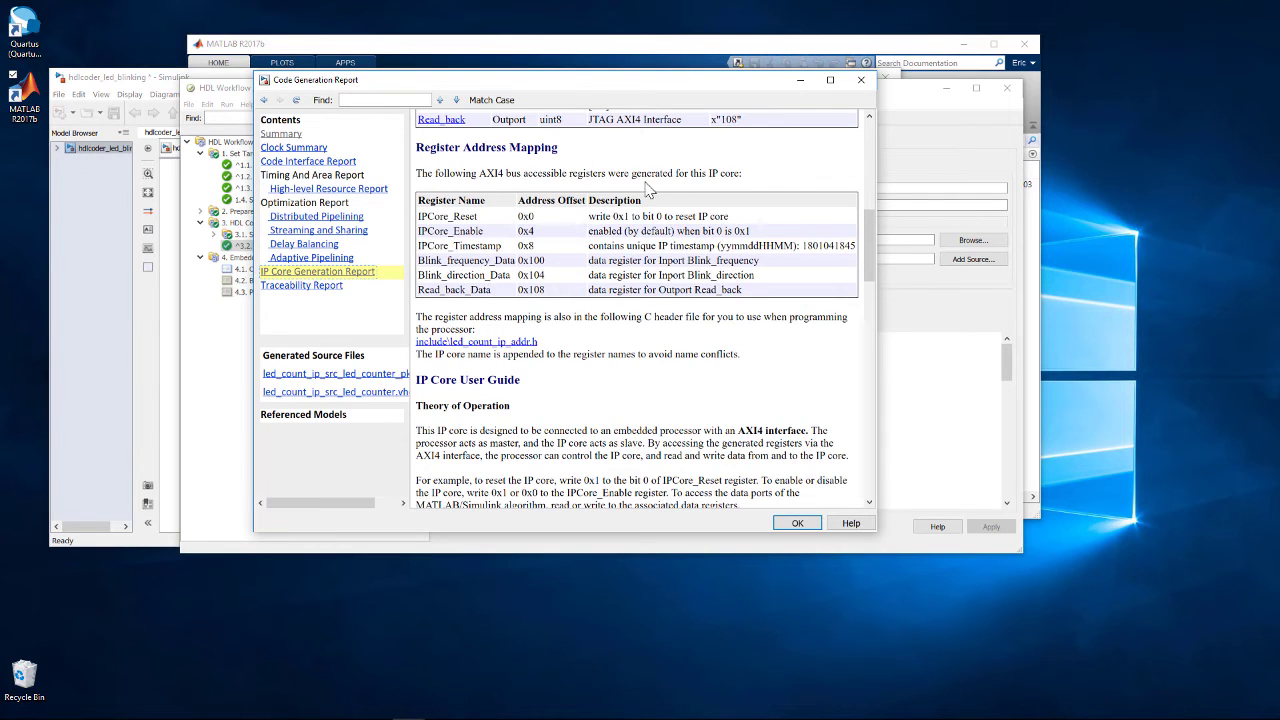
# Step: Close the report and run all tasks through 4.2 Build FPGA Bitstream
pyautogui.click(861, 79)
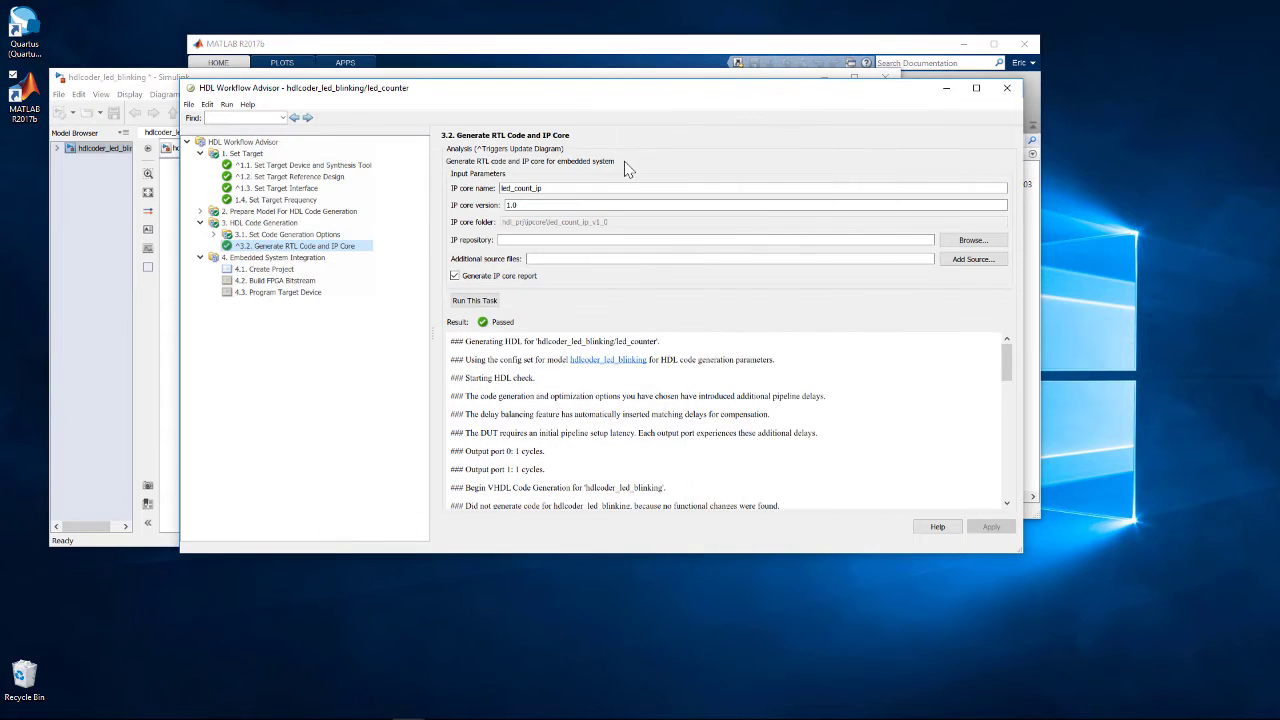
pyautogui.click(287, 282)
pyautogui.rightClick(303, 282)
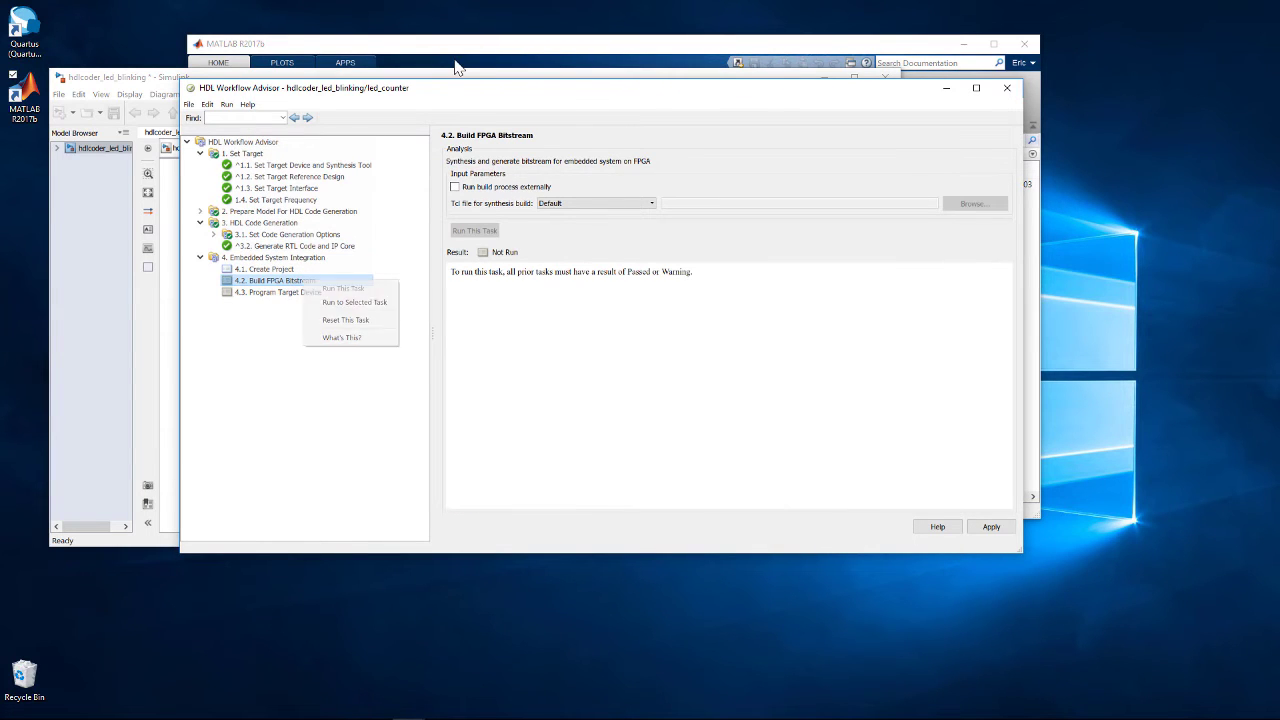
pyautogui.press('Return')
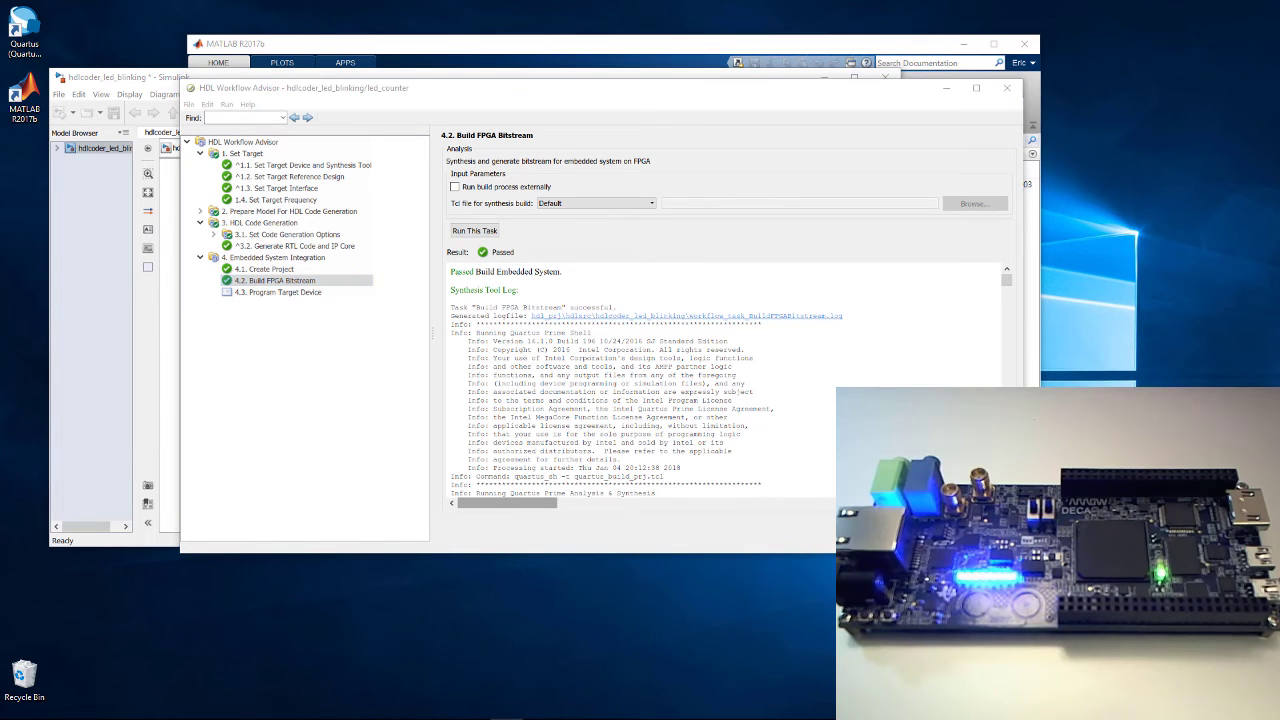
# Step: Program the DECA board via 4.3 Program Target Device and scroll the report to Register Address Mapping
pyautogui.click(300, 292)
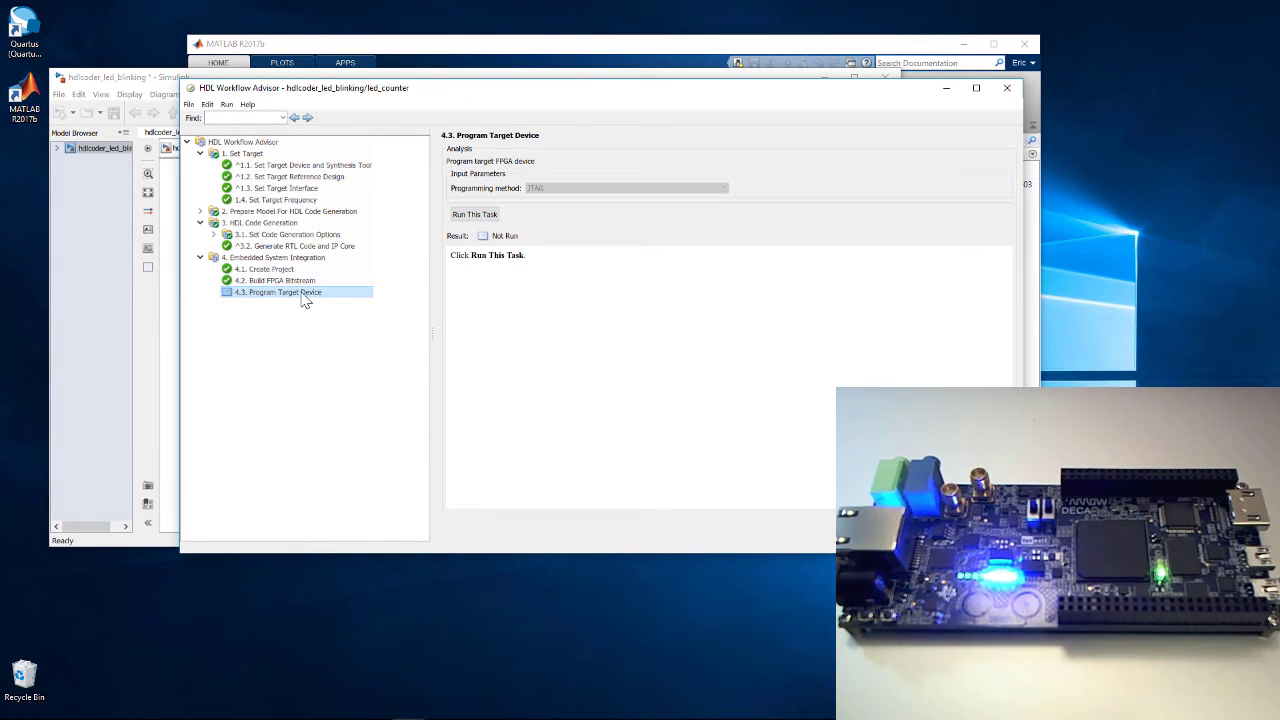
pyautogui.click(474, 218)
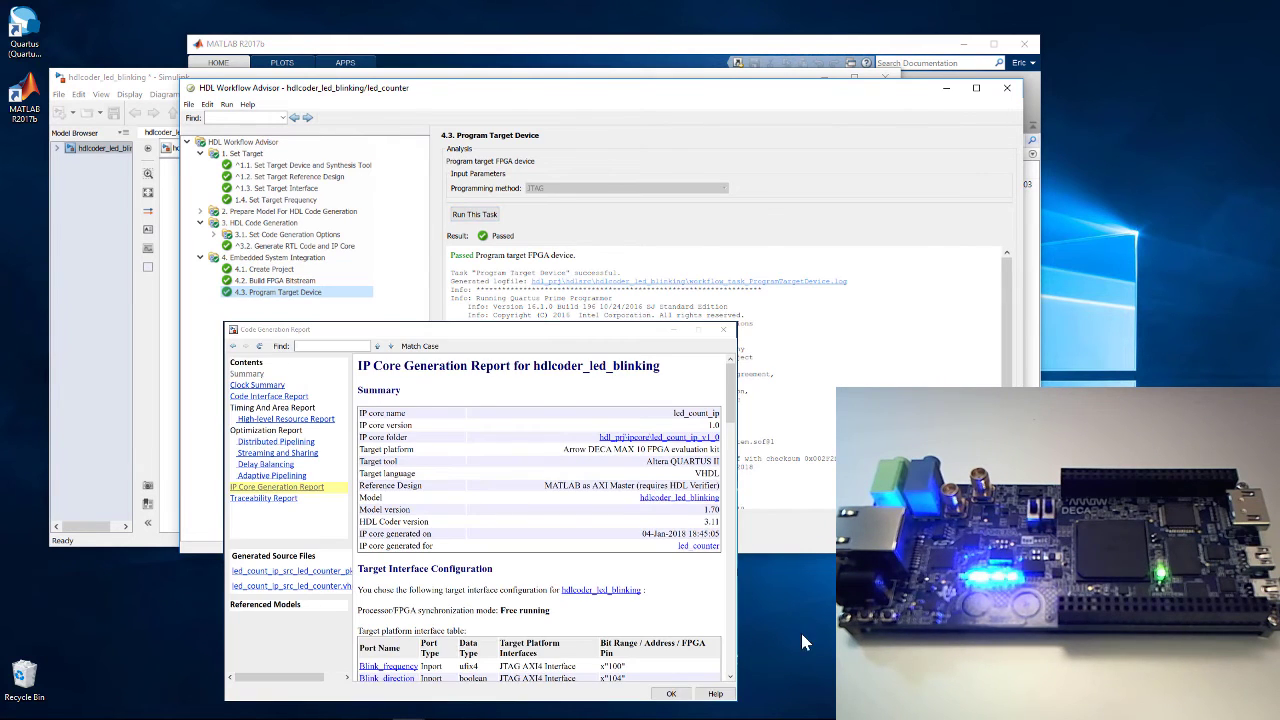
pyautogui.moveTo(731, 412); pyautogui.dragTo(732, 486)
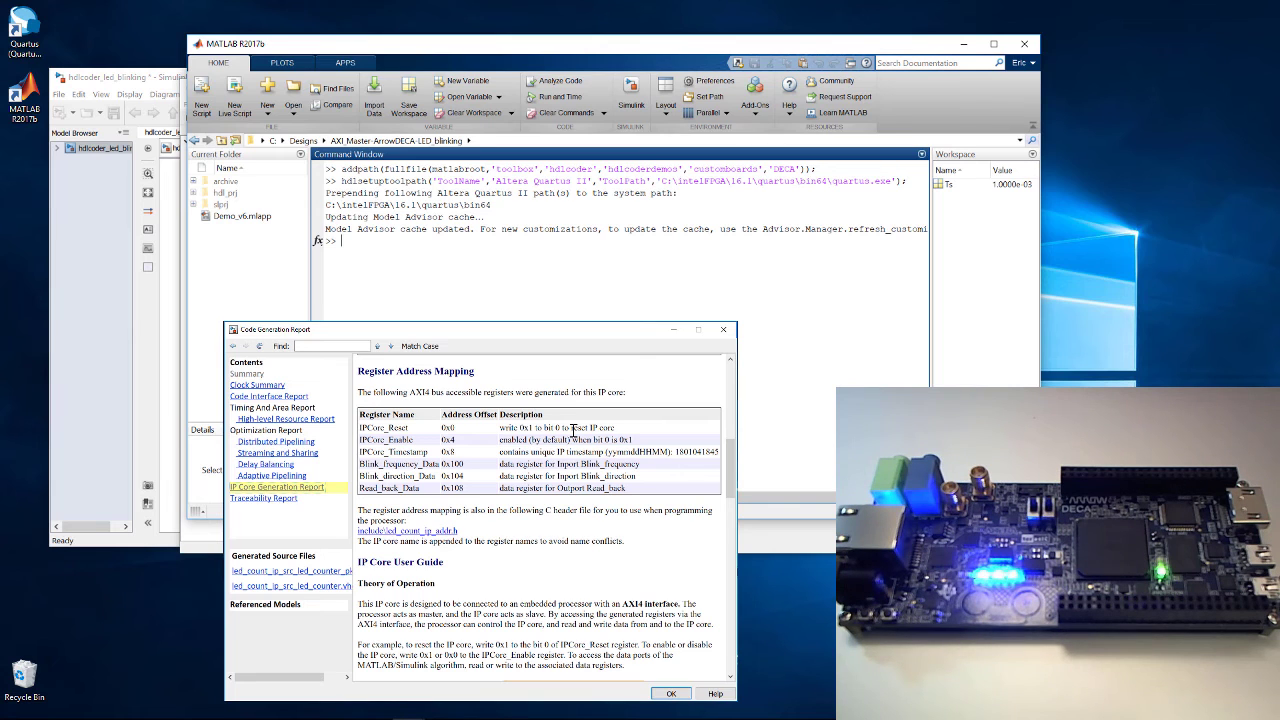
# Step: Close the report and create the Altera AXI master object with h = aximaster('Altera')
pyautogui.hotkey('alt', 'F4')
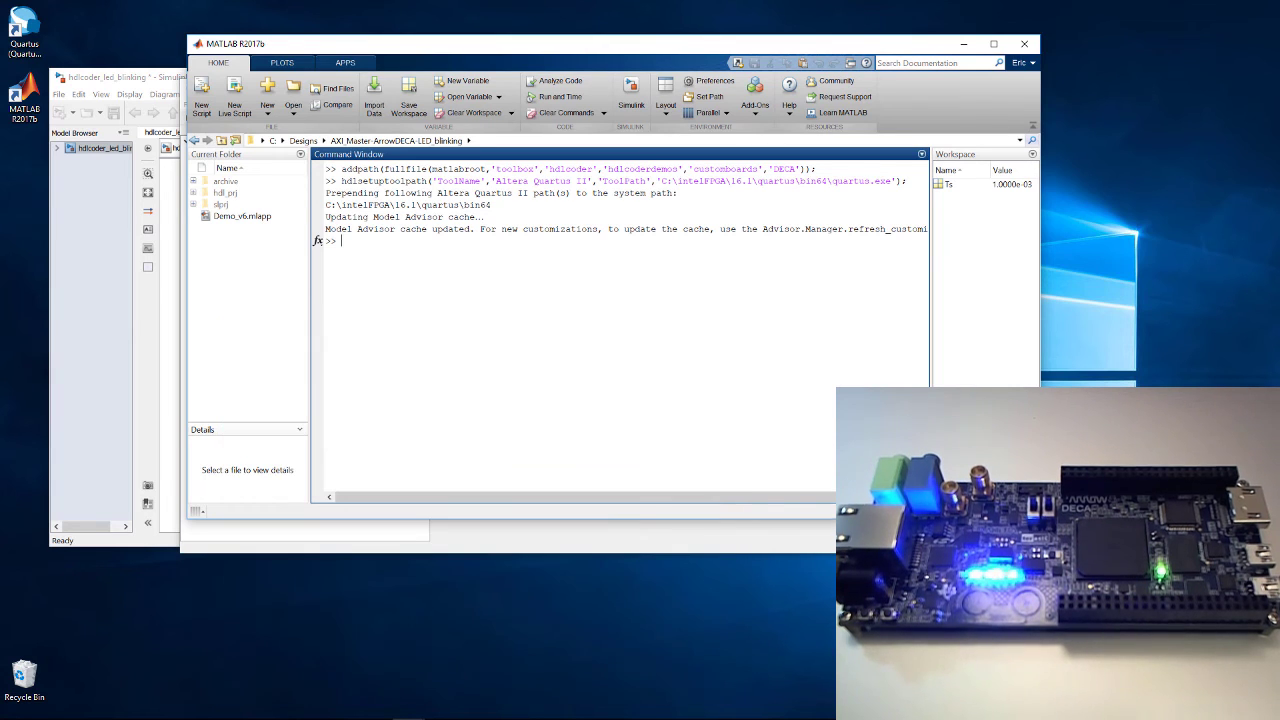
pyautogui.write("h = aximaster('Altera')")
pyautogui.press('Return')
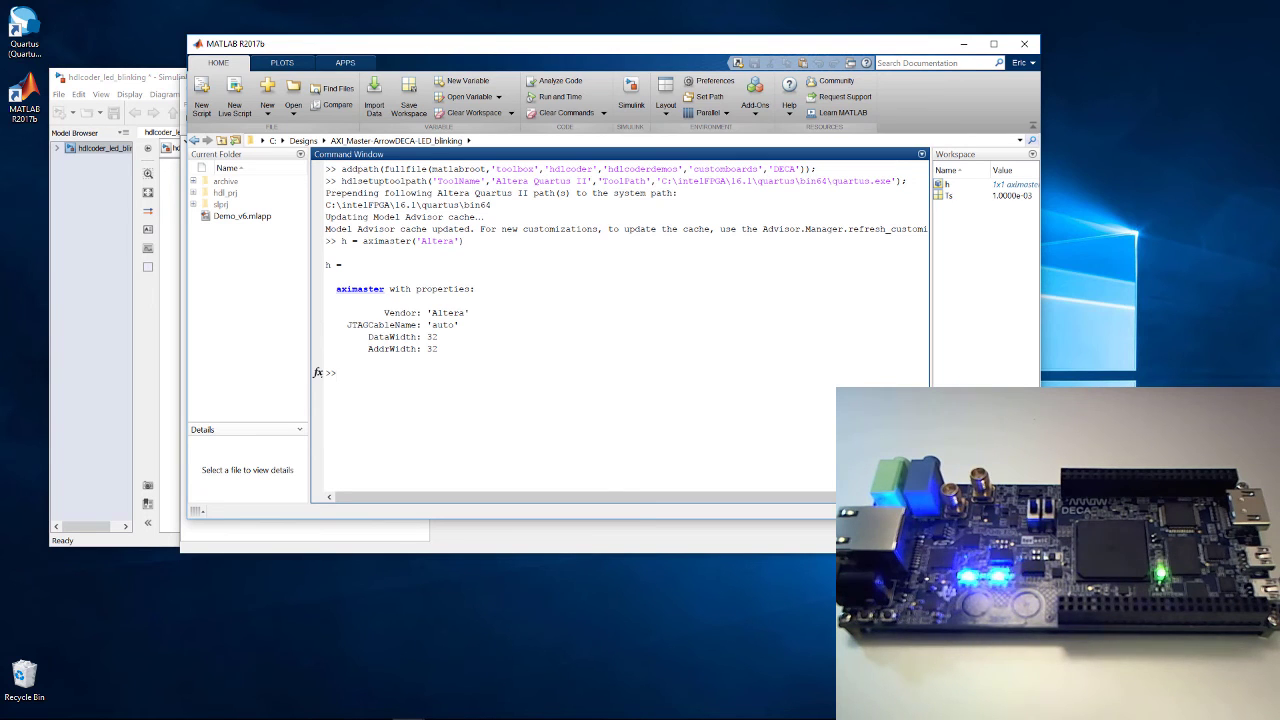
# Step: Write 0, then 1, to the IP core enable register at address 4 using h.writememory
pyautogui.write("h.writememory('4', 0)")
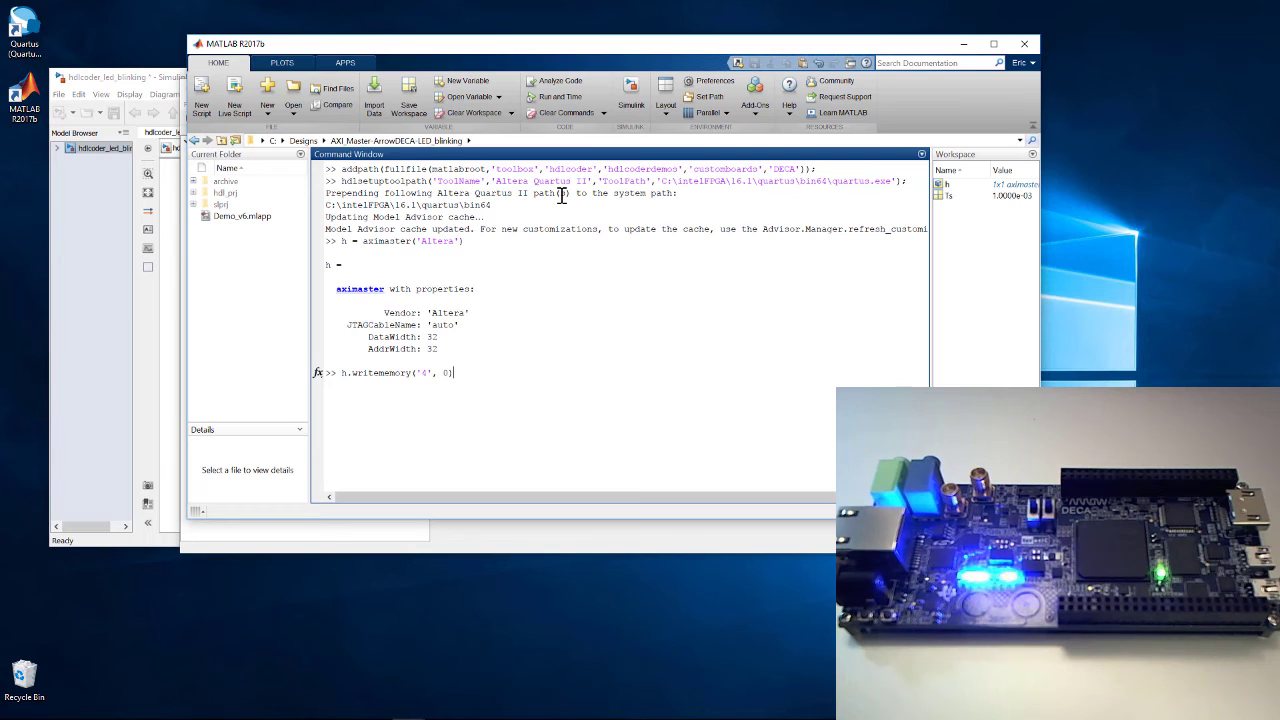
pyautogui.press('Return')
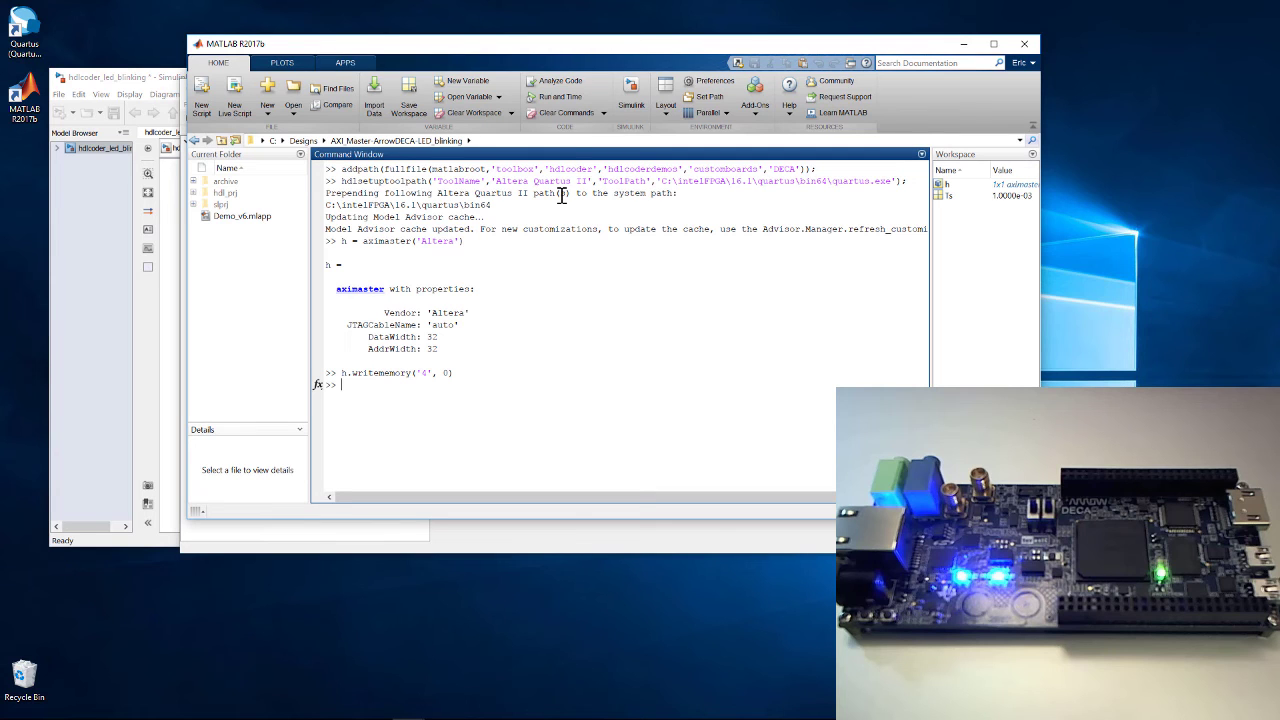
pyautogui.write("h.writememory('4', 1)")
pyautogui.press('Return')
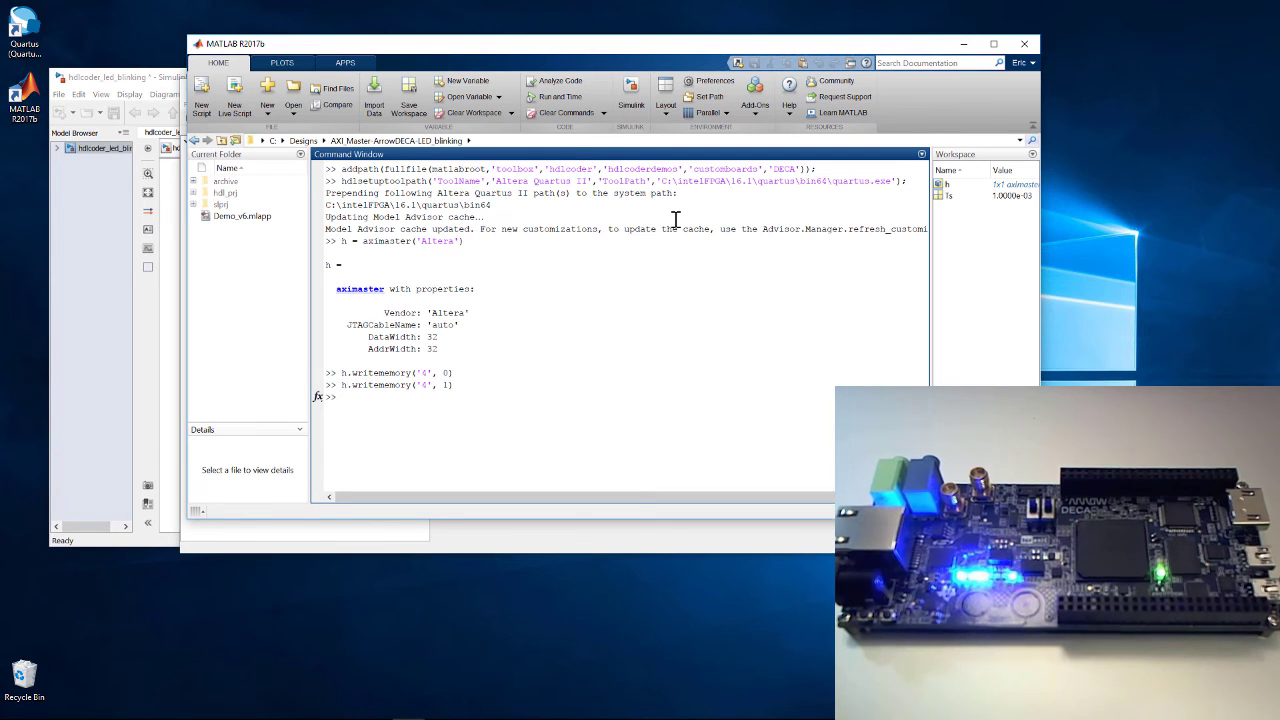
# Step: Run the Demo_v6 app: turn on Master Switch, reverse Direction, nudge Frequency, then Reset the IP core
pyautogui.click(225, 217)
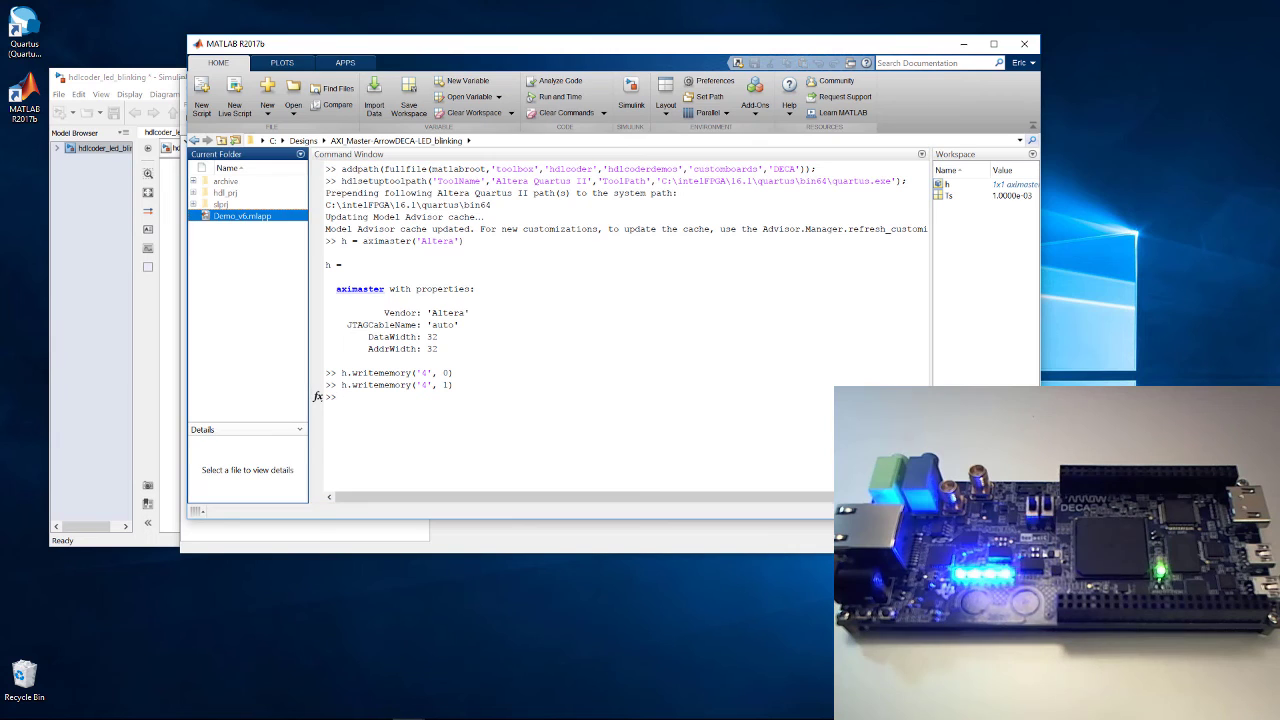
pyautogui.doubleClick(225, 217)
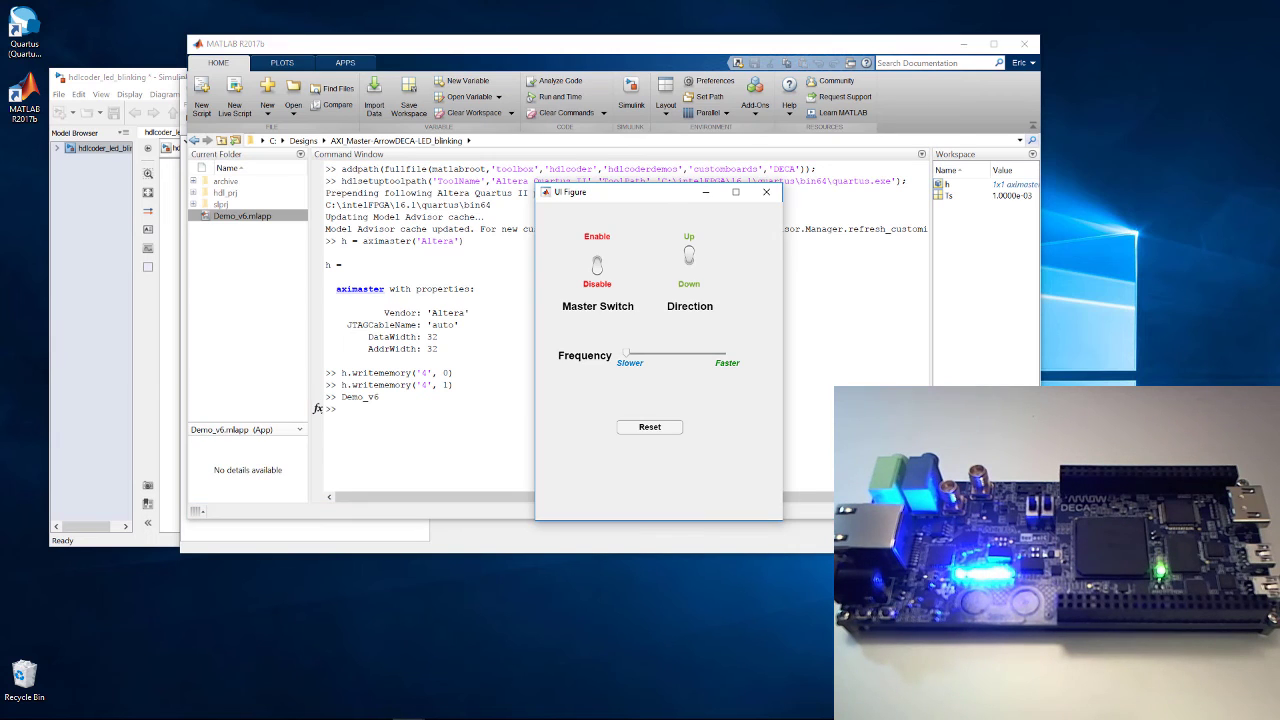
pyautogui.click(599, 274)
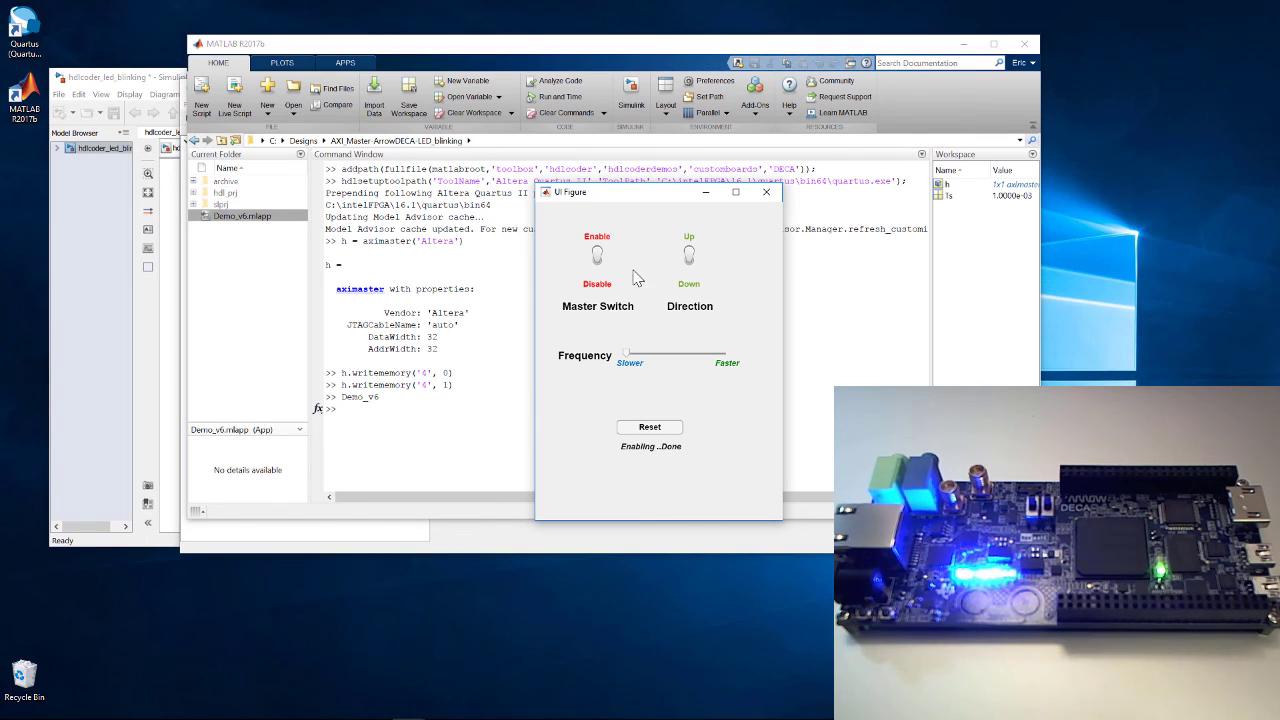
pyautogui.click(689, 267)
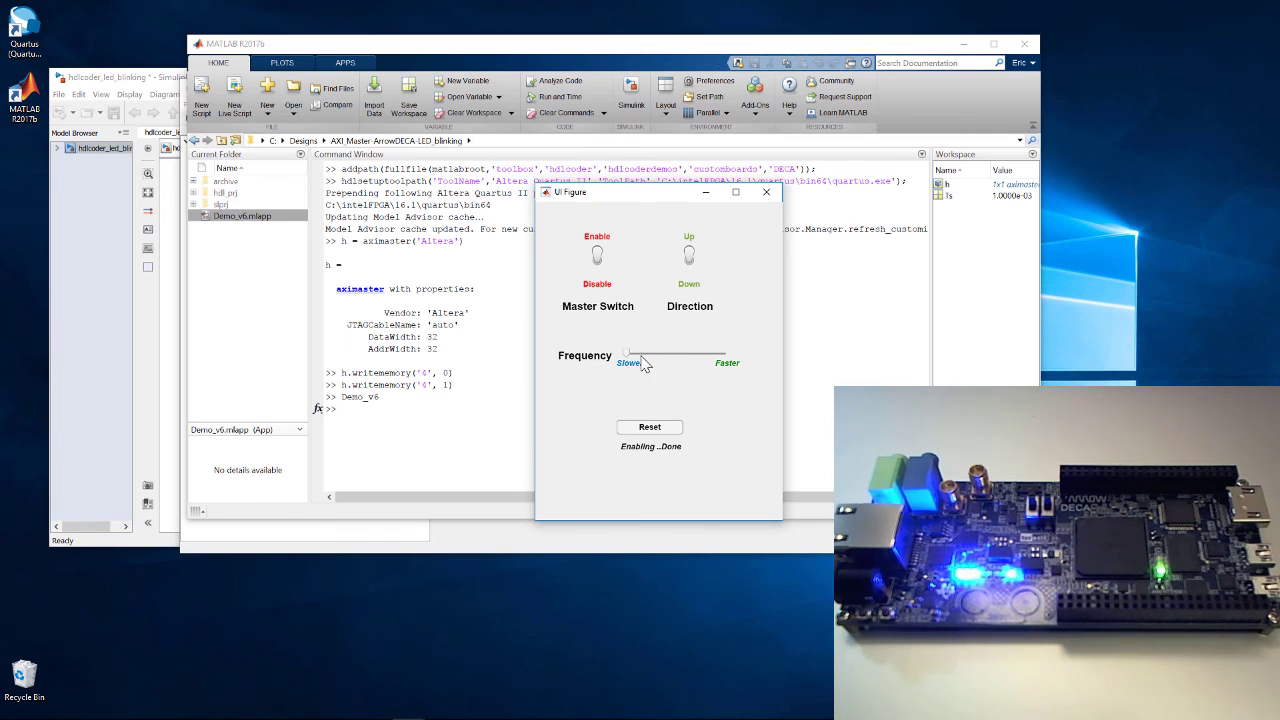
pyautogui.moveTo(627, 353)
pyautogui.mouseDown()
pyautogui.moveTo(675, 360)
pyautogui.moveTo(630, 358)
pyautogui.mouseUp()
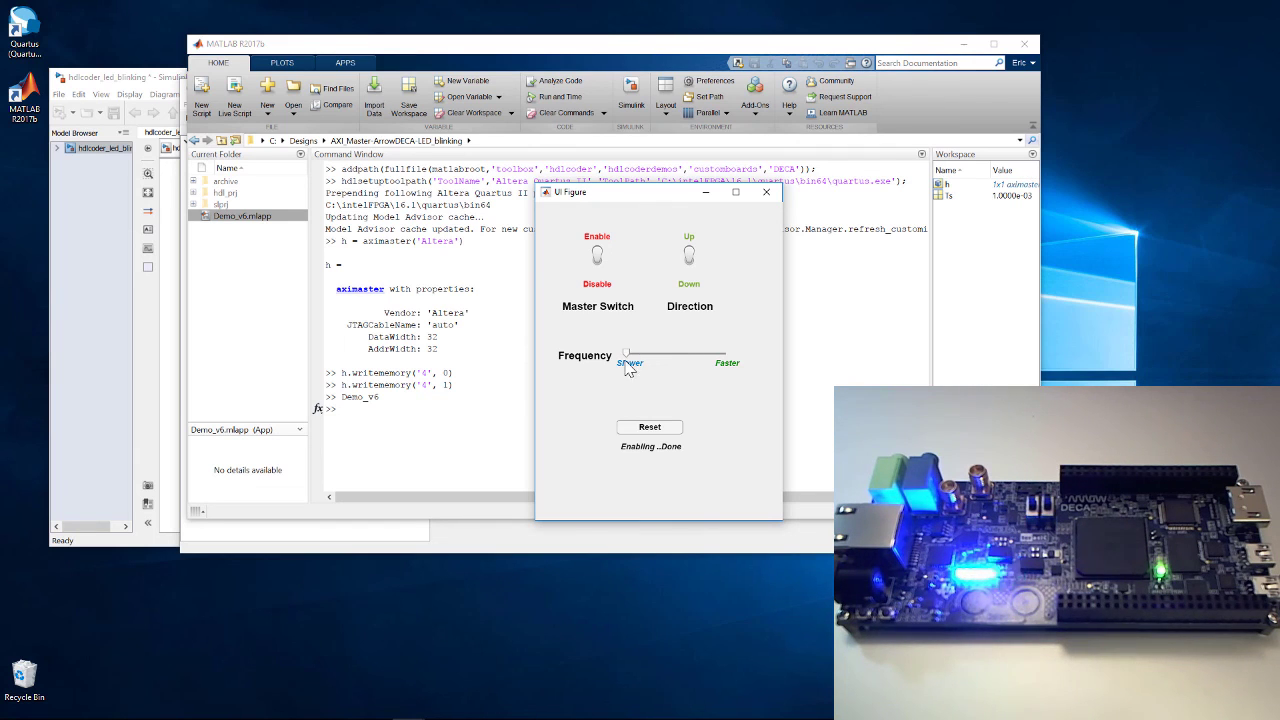
pyautogui.click(655, 428)
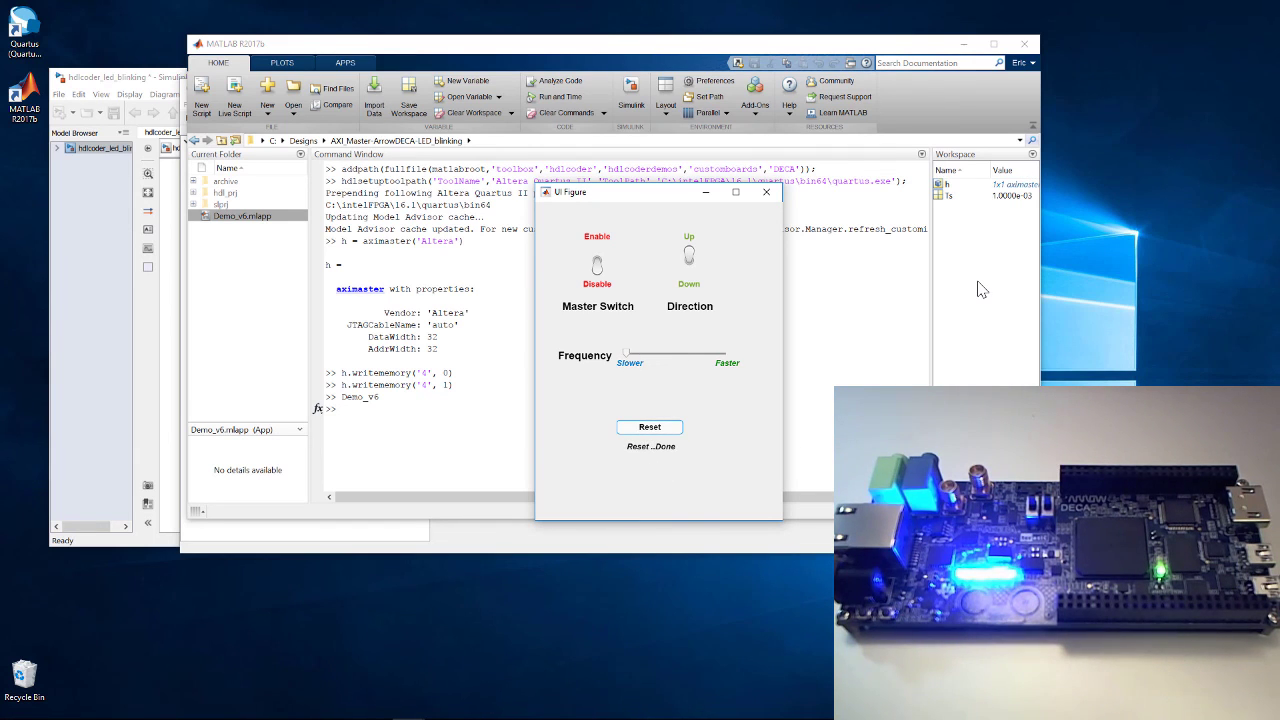